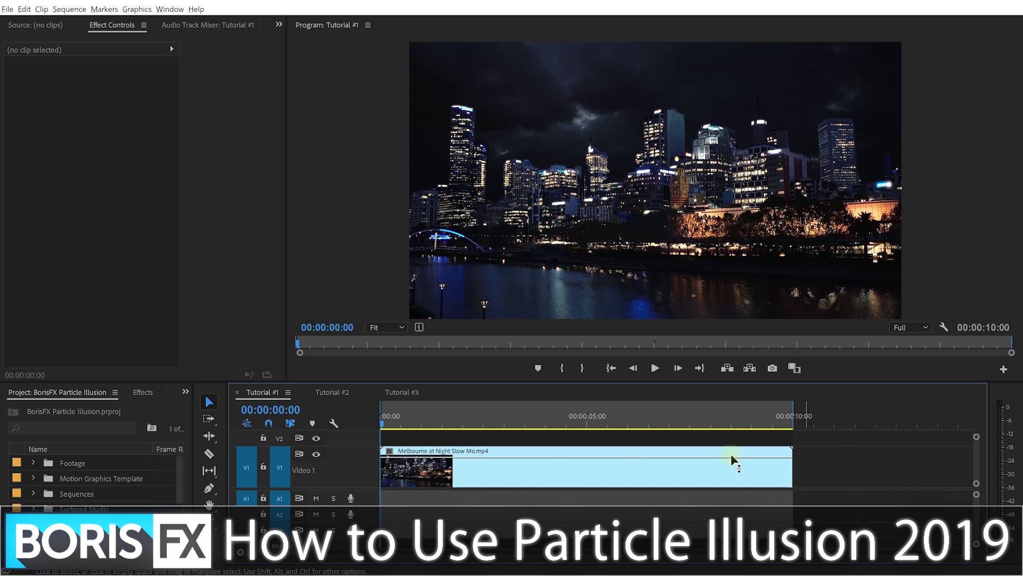
Step: Search the Effects library for 'particle illusion' and drop BCC Particle Illusion onto the Melbourne clip
{"action": "mouse_move", "coordinate": [384, 424]}
{"action": "left_mouse_down"}
{"action": "mouse_move", "coordinate": [749, 423]}
{"action": "mouse_move", "coordinate": [376, 423]}
{"action": "left_mouse_up"}
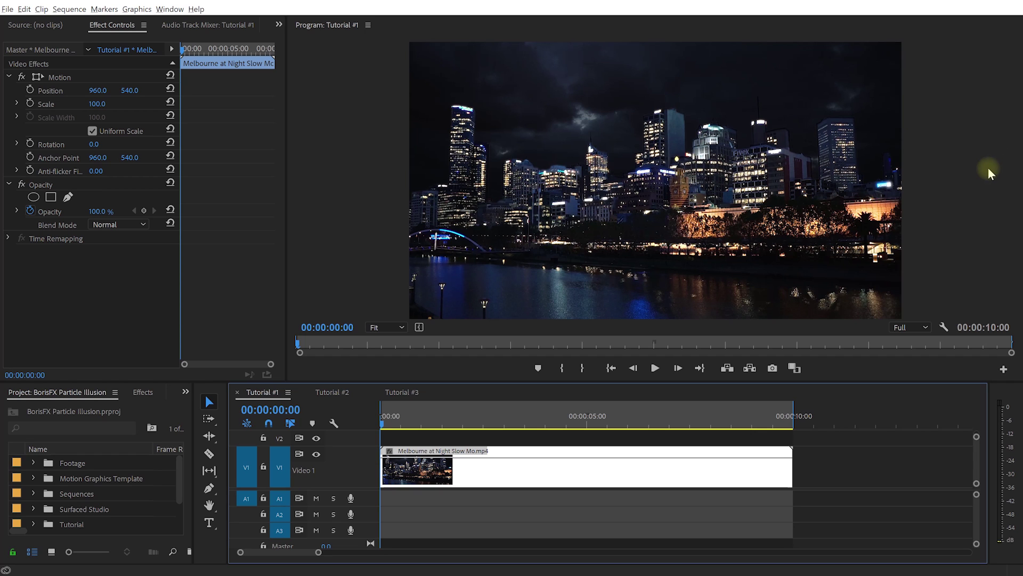
{"action": "left_click", "coordinate": [142, 392]}
{"action": "left_click", "coordinate": [69, 408]}
{"action": "type", "text": "particle illusion"}
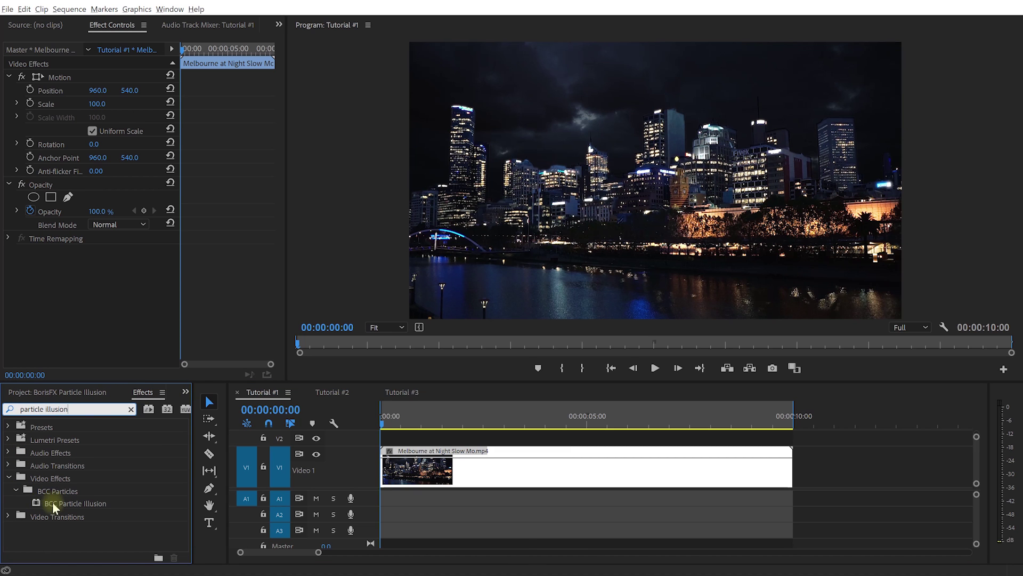
{"action": "left_click_drag", "start_coordinate": [53, 503], "coordinate": [413, 469]}
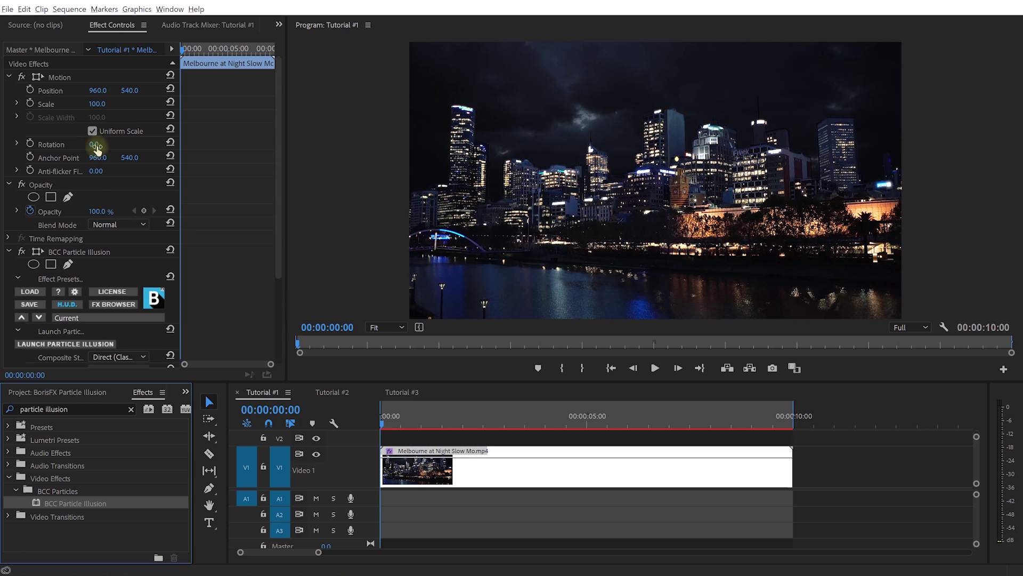
Step: Launch the Particle Illusion editor from the effect's Effect Controls
{"action": "scroll", "coordinate": [58, 216], "scroll_direction": "down", "scroll_amount": 3}
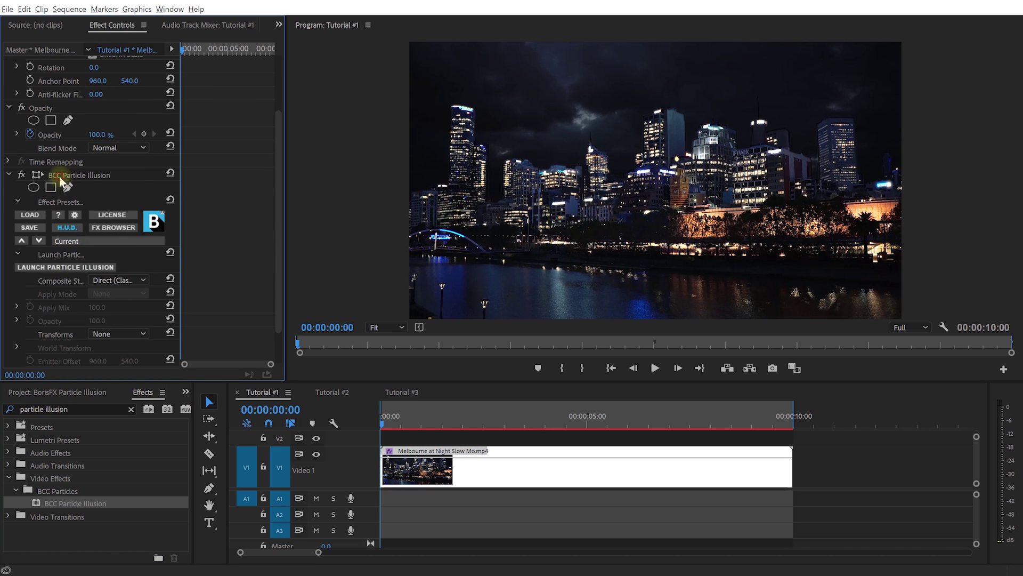
{"action": "scroll", "coordinate": [55, 178], "scroll_direction": "down", "scroll_amount": 2}
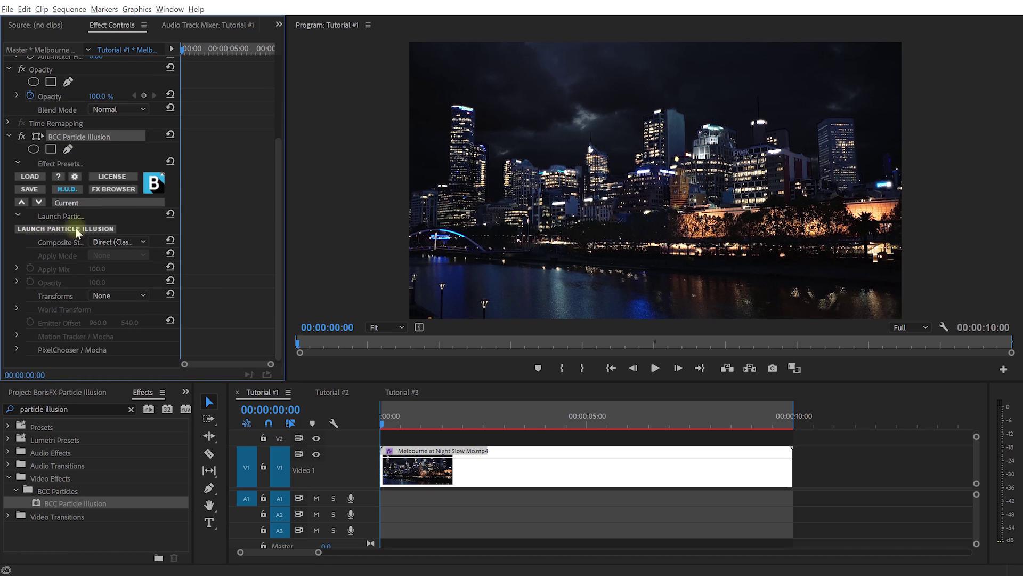
{"action": "left_click", "coordinate": [89, 230]}
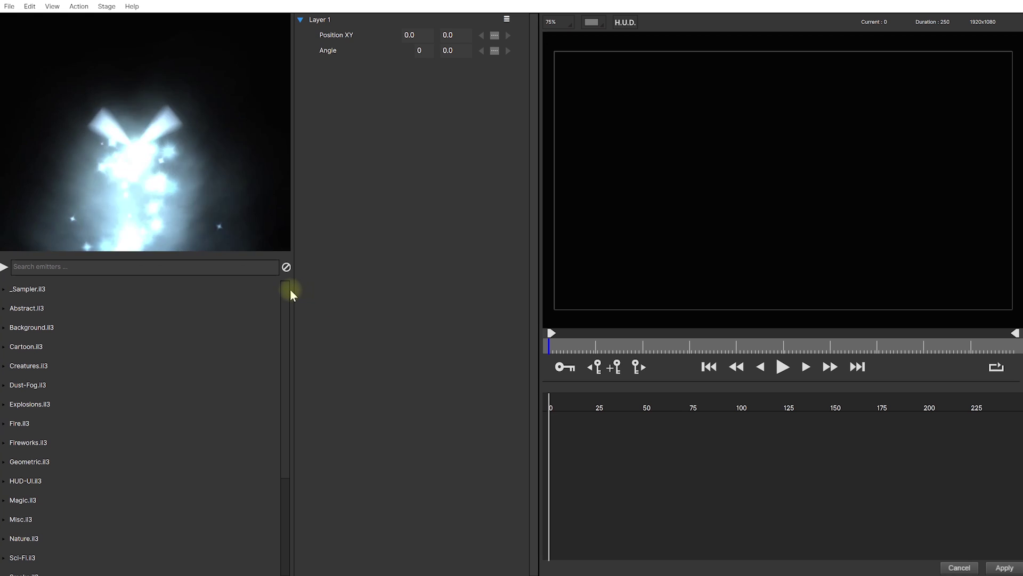
Step: Expand the Sparkles, Smoke, Sci-Fi, Nature and Fireworks emitter libraries
{"action": "scroll", "coordinate": [290, 304], "scroll_direction": "down", "scroll_amount": 3}
{"action": "scroll", "coordinate": [291, 363], "scroll_direction": "down", "scroll_amount": 3}
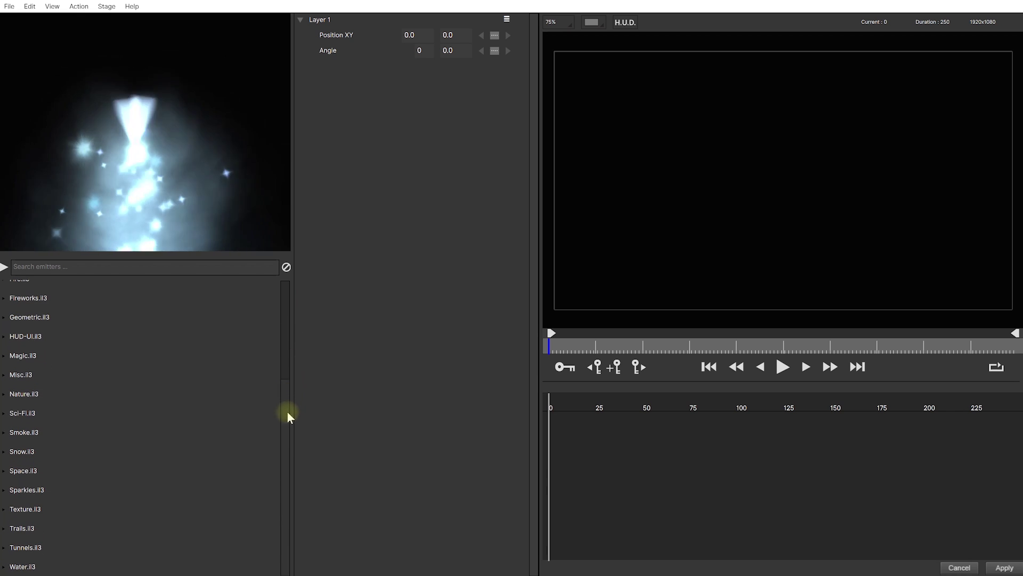
{"action": "left_click", "coordinate": [4, 490]}
{"action": "scroll", "coordinate": [18, 376], "scroll_direction": "down", "scroll_amount": 3}
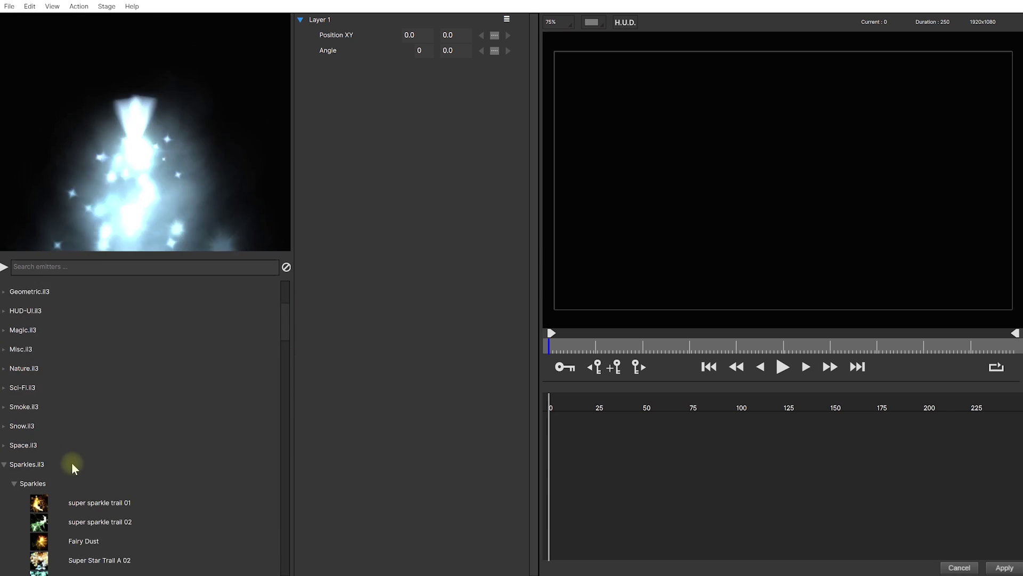
{"action": "left_click", "coordinate": [4, 355]}
{"action": "left_click", "coordinate": [6, 337]}
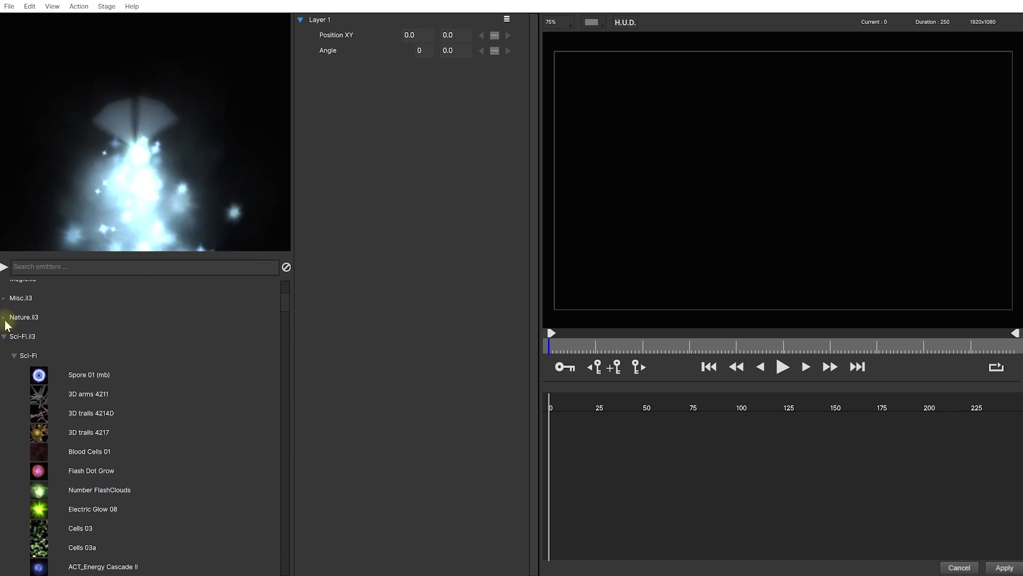
{"action": "left_click", "coordinate": [6, 319]}
{"action": "scroll", "coordinate": [21, 336], "scroll_direction": "up", "scroll_amount": 5}
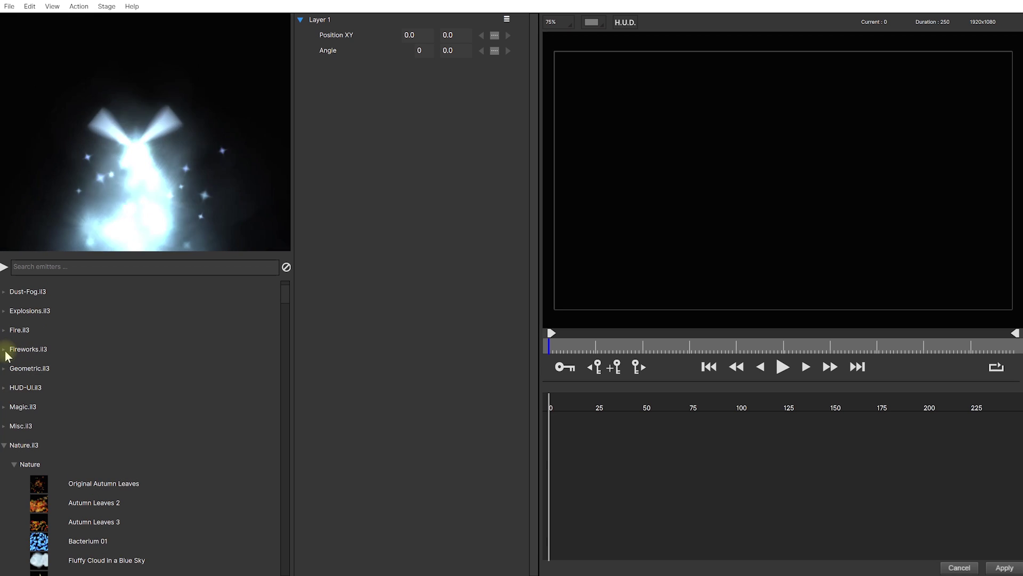
{"action": "left_click", "coordinate": [5, 351]}
{"action": "scroll", "coordinate": [155, 401], "scroll_direction": "down", "scroll_amount": 2}
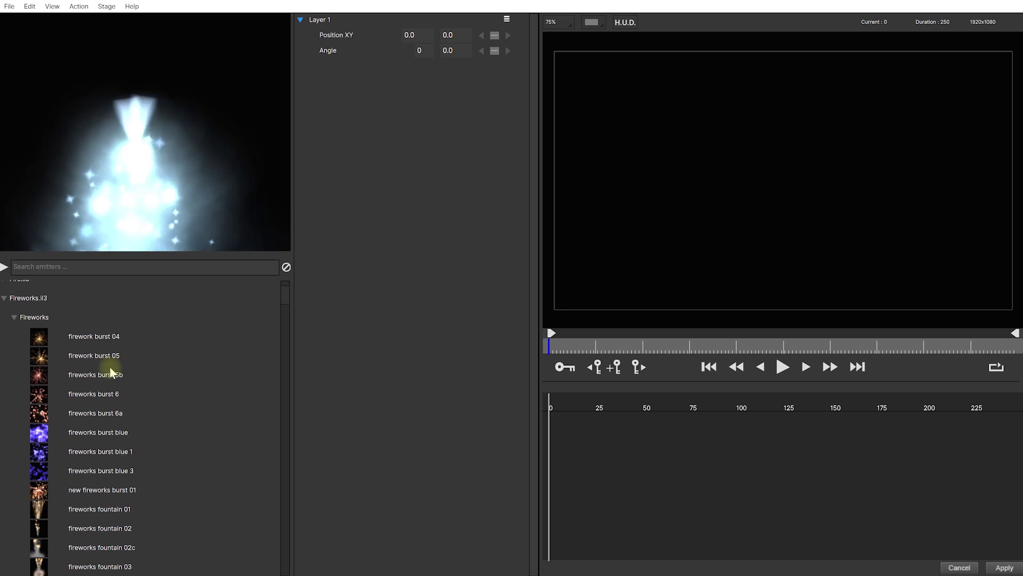
{"action": "left_click_drag", "start_coordinate": [280, 293], "coordinate": [284, 316]}
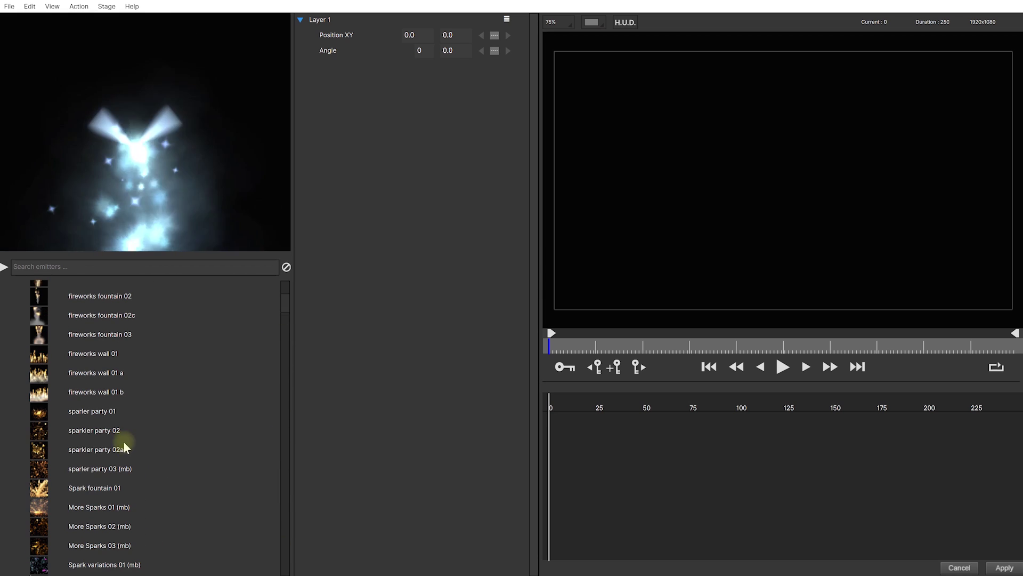
Step: Preview sparkler party 02a, fireworks wall 01 and 01 b, and fountain 03 and 02c emitters
{"action": "left_click", "coordinate": [100, 448]}
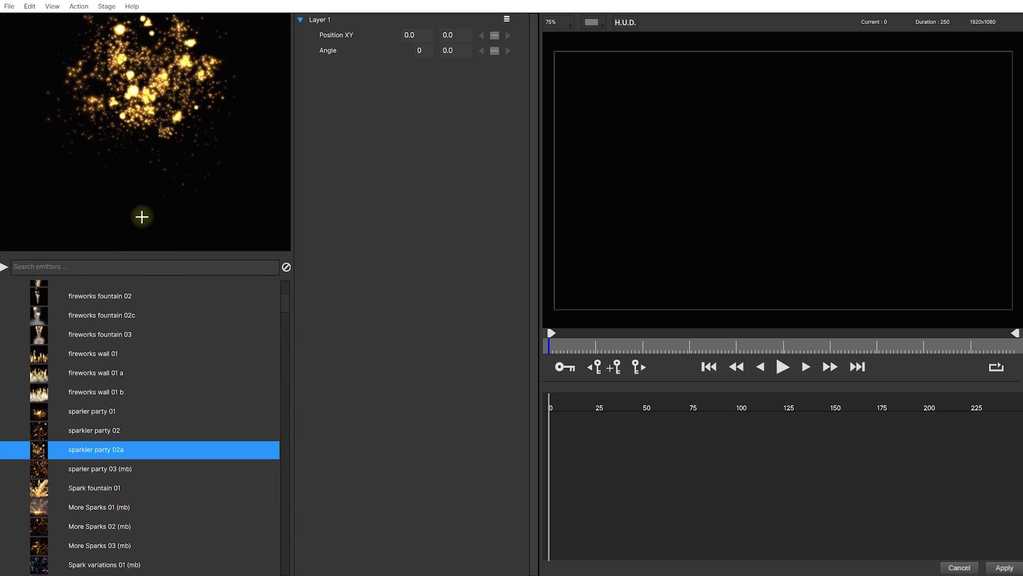
{"action": "left_click", "coordinate": [101, 355]}
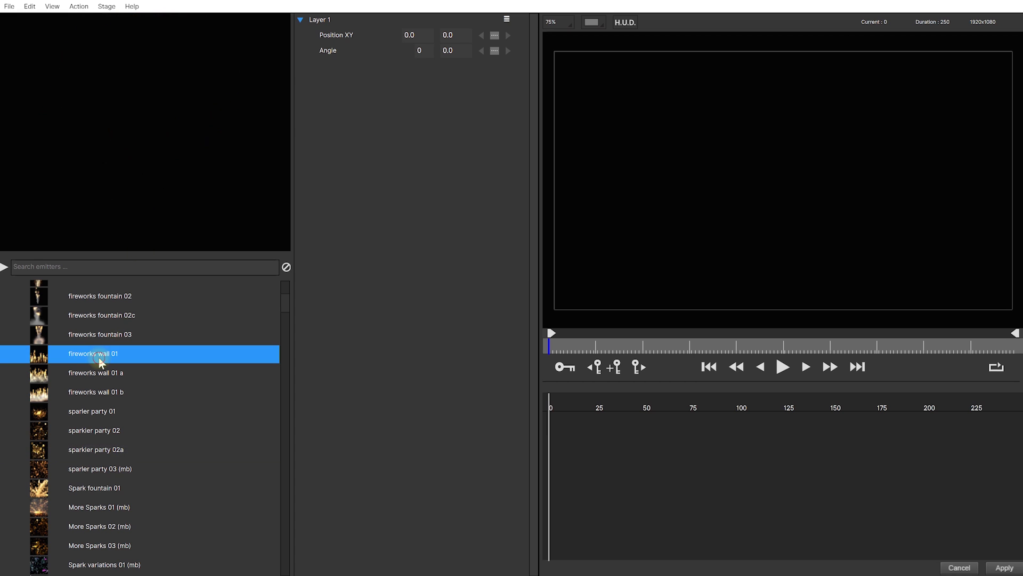
{"action": "left_click", "coordinate": [88, 392]}
{"action": "left_click", "coordinate": [102, 334]}
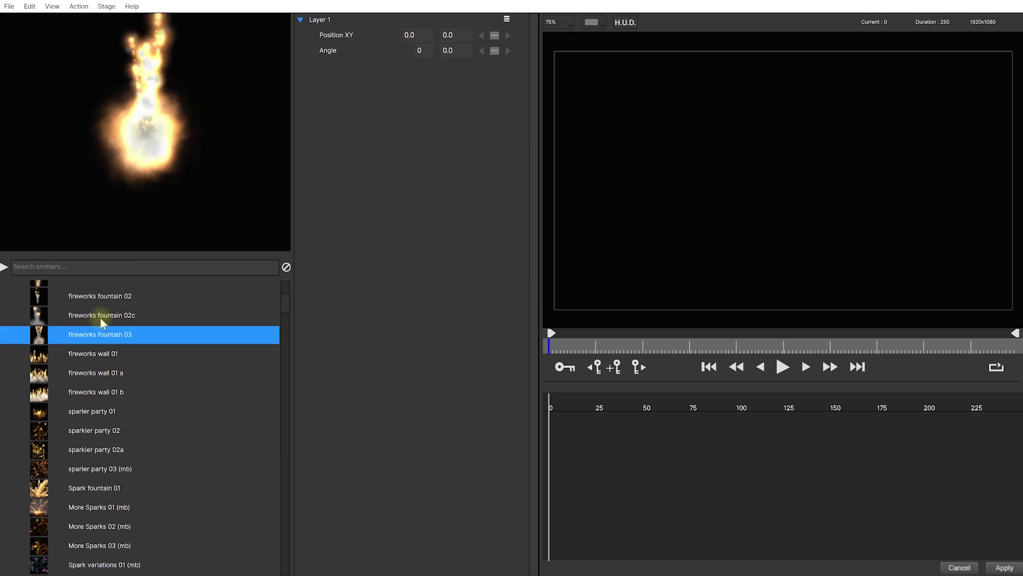
{"action": "left_click", "coordinate": [97, 314]}
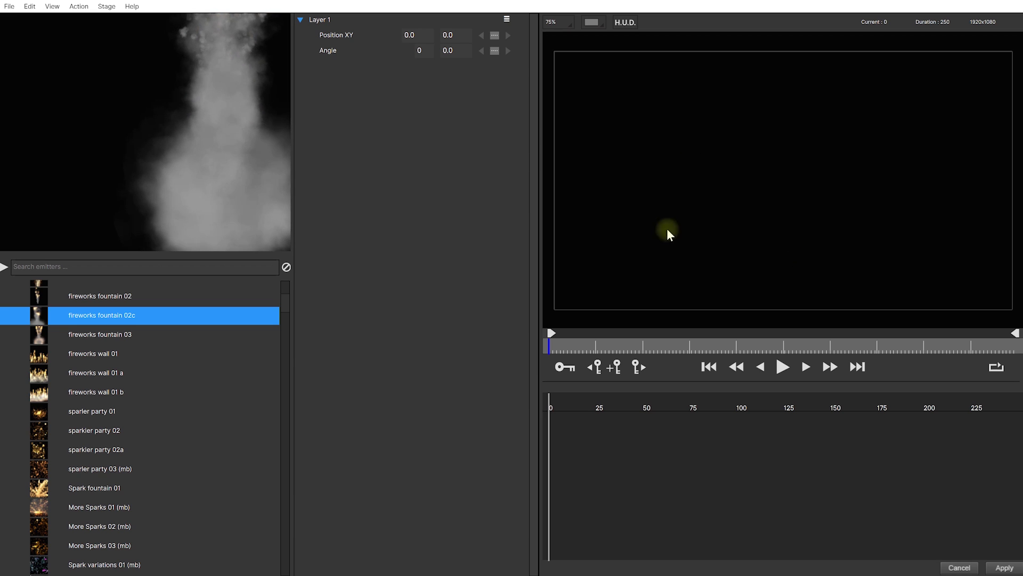
Step: Composite the stage over Source Video and preview burst emitters, ending on new fireworks burst 01
{"action": "left_click", "coordinate": [592, 23]}
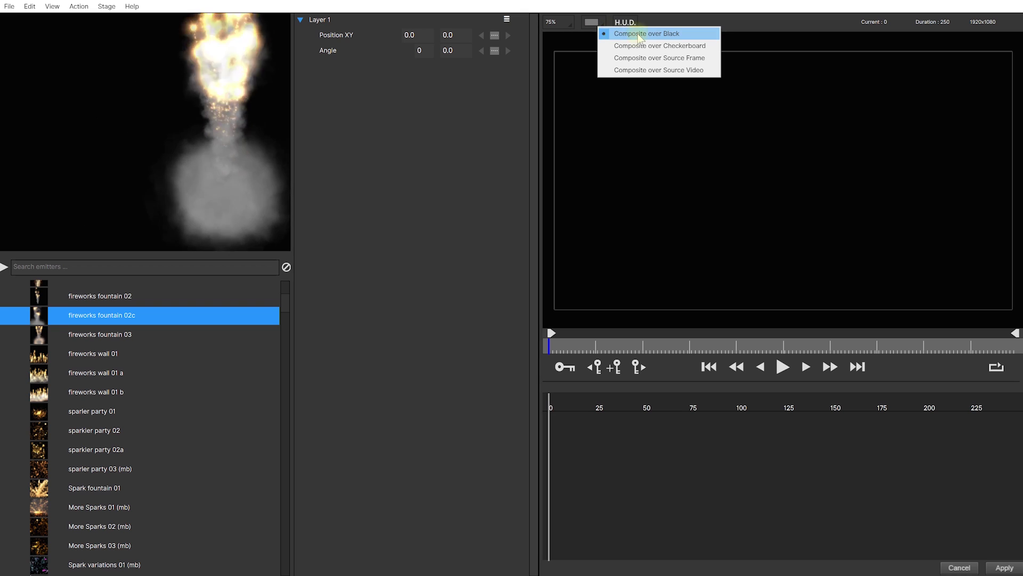
{"action": "left_click", "coordinate": [661, 70]}
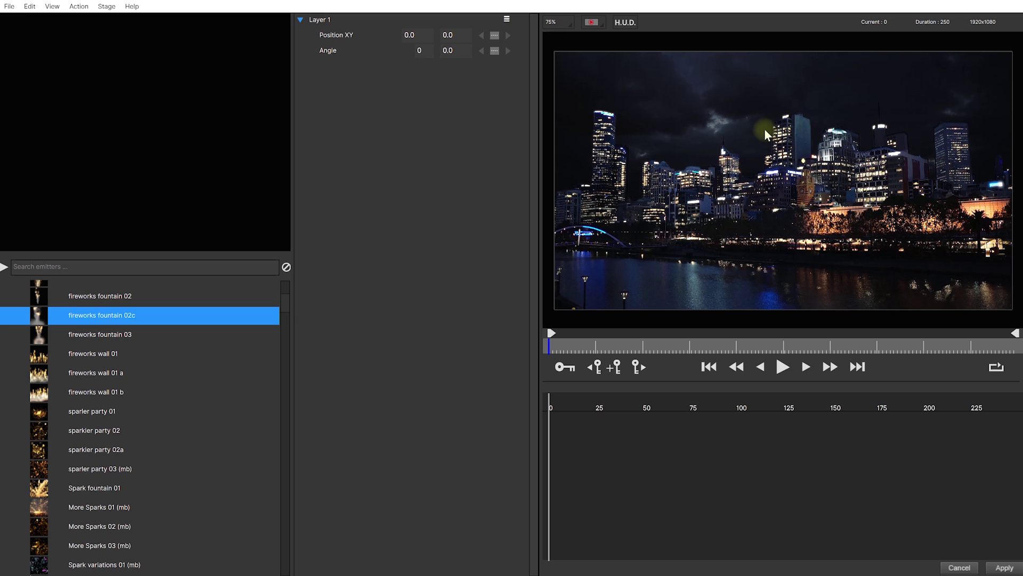
{"action": "scroll", "coordinate": [178, 418], "scroll_direction": "up", "scroll_amount": 4}
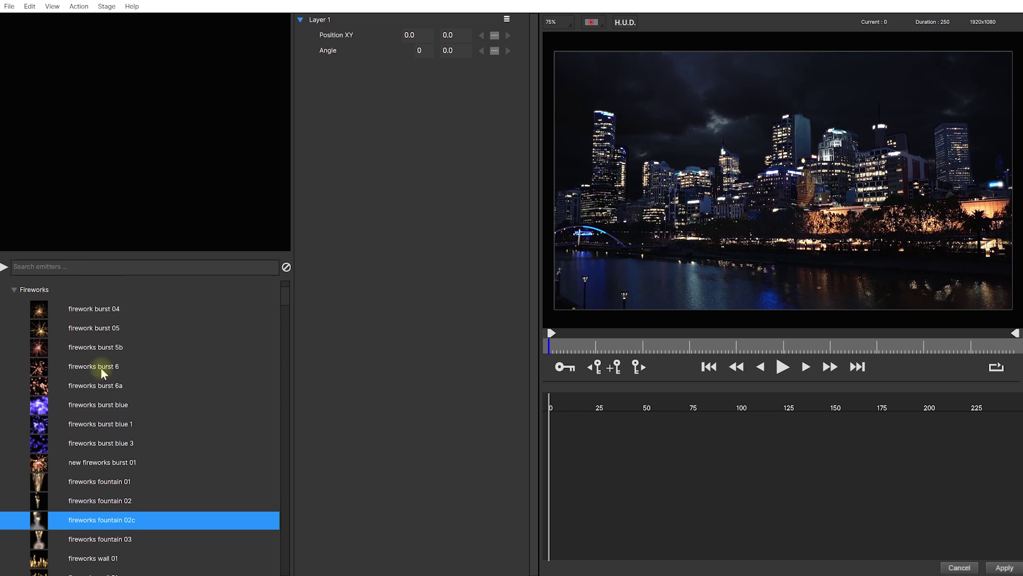
{"action": "left_click", "coordinate": [109, 369]}
{"action": "left_click", "coordinate": [105, 387]}
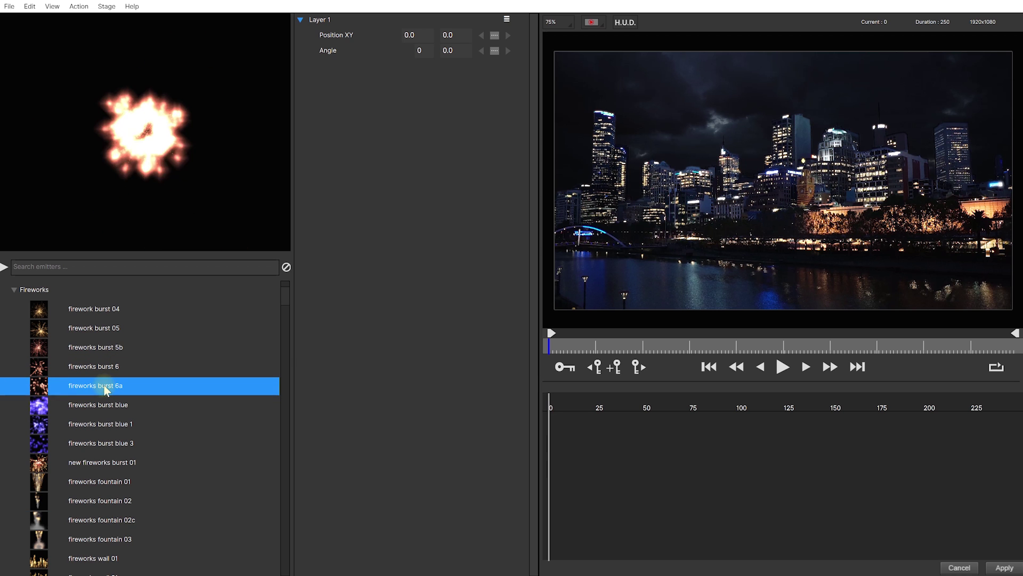
{"action": "left_click", "coordinate": [95, 443]}
{"action": "left_click", "coordinate": [89, 462]}
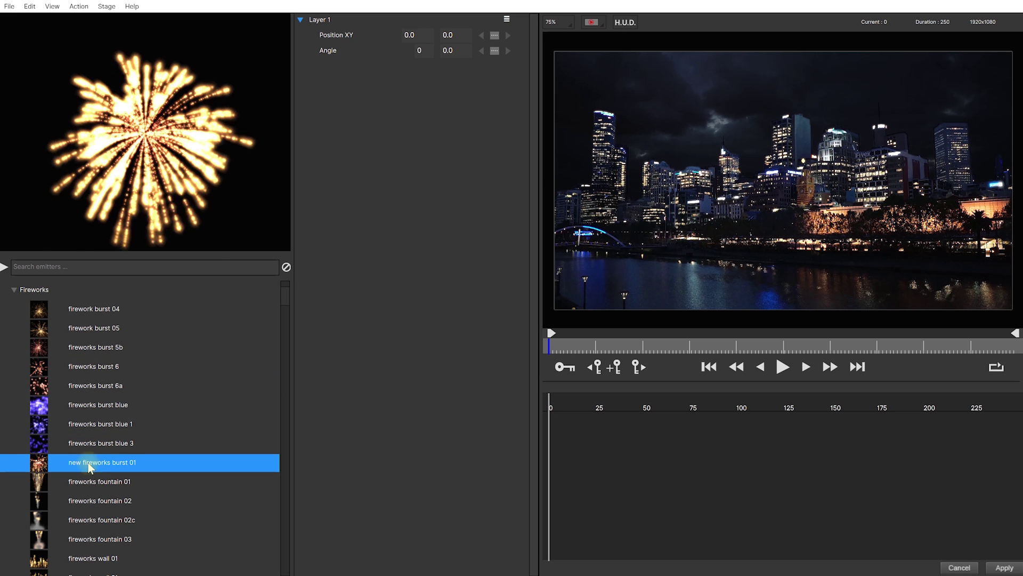
Step: Add new fireworks burst 01 to Layer 1, move it into the upper-left sky, and replay
{"action": "double_click", "coordinate": [90, 462]}
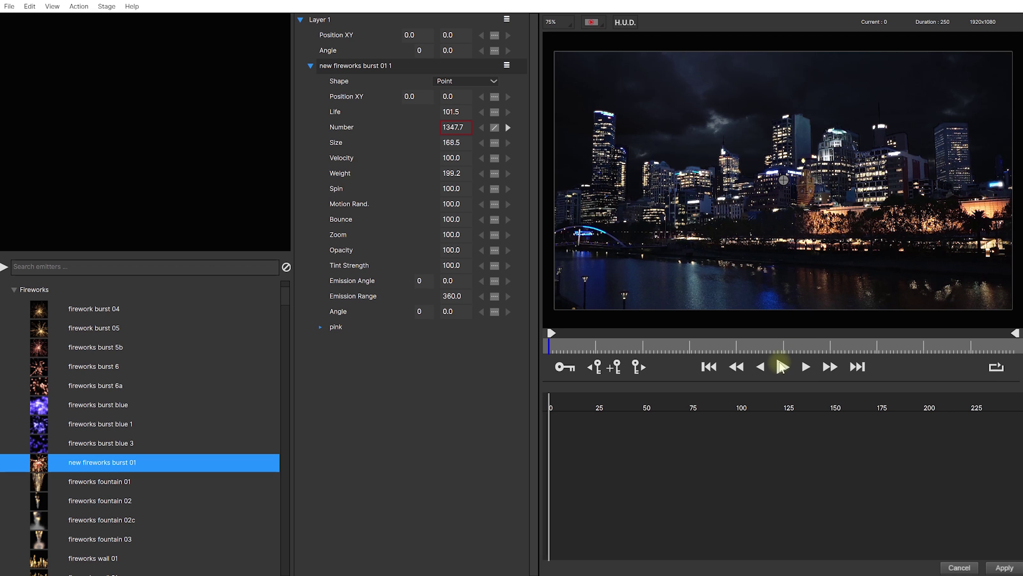
{"action": "left_click", "coordinate": [782, 368]}
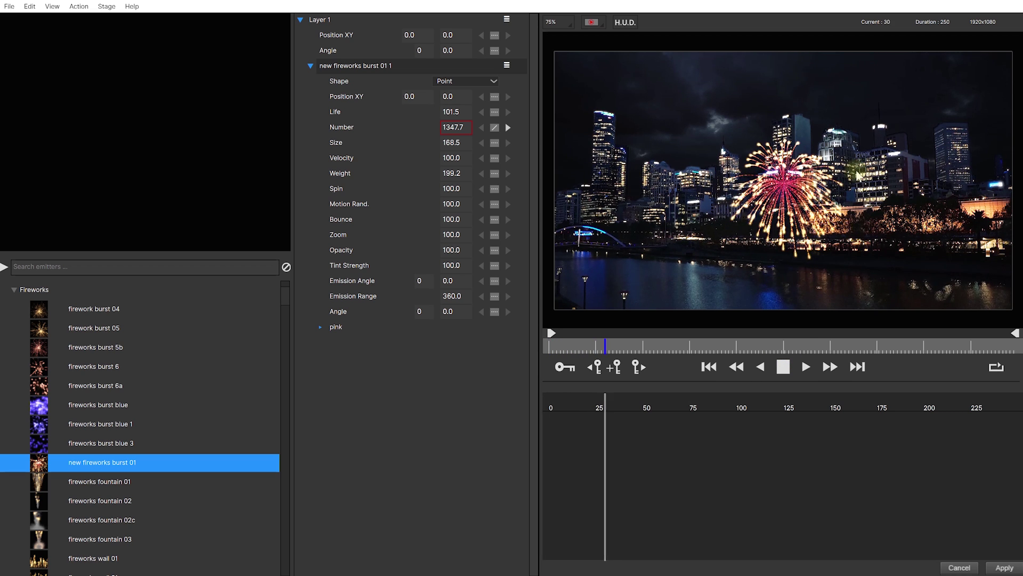
{"action": "key", "text": "space"}
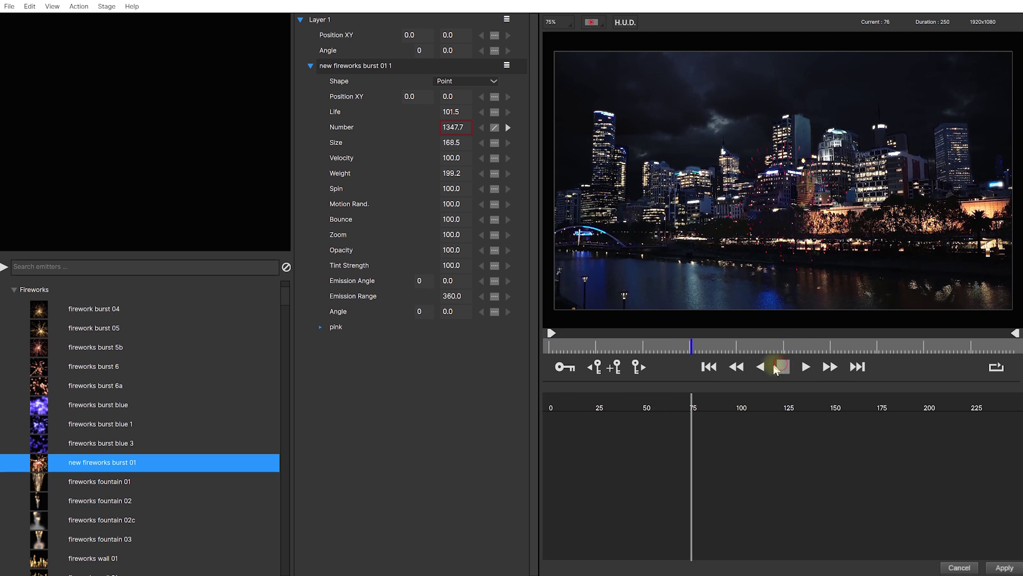
{"action": "left_click_drag", "start_coordinate": [776, 171], "coordinate": [689, 108]}
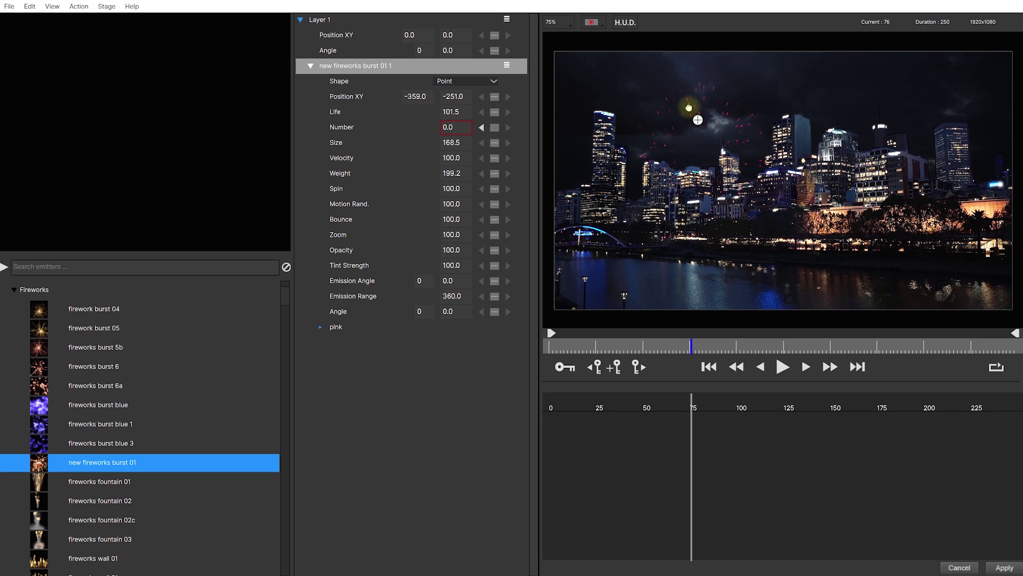
{"action": "left_click", "coordinate": [708, 367]}
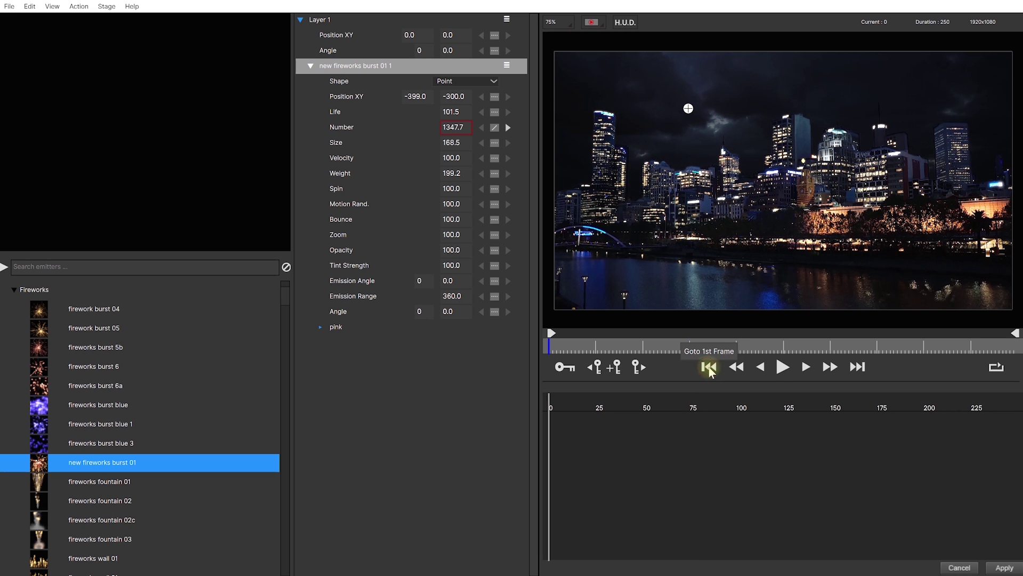
{"action": "left_click", "coordinate": [782, 367]}
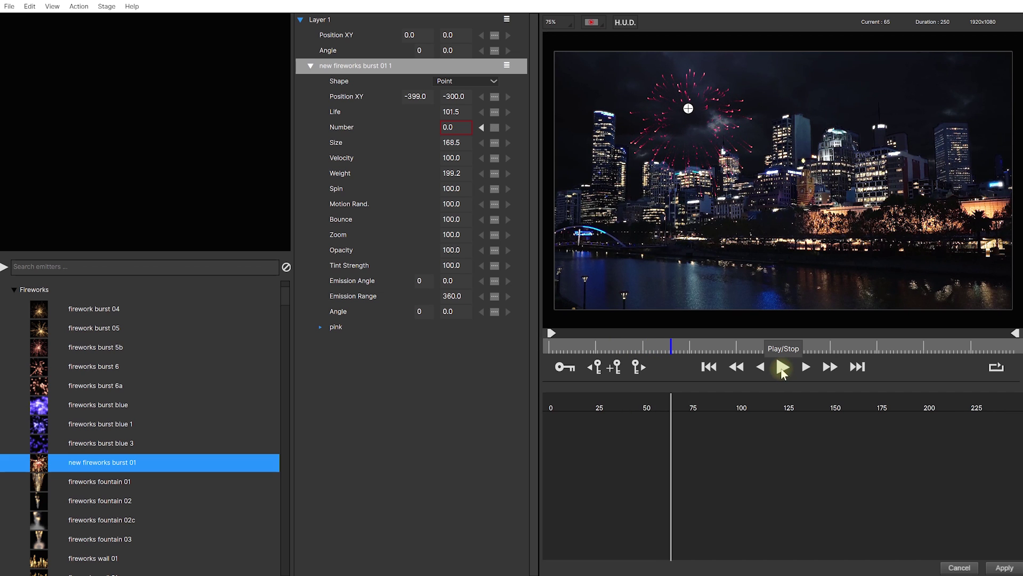
Step: Inspect the emitter's Shape, Number, Velocity, Weight, Motion Rand., Zoom and Emission Angle properties
{"action": "left_click", "coordinate": [358, 68]}
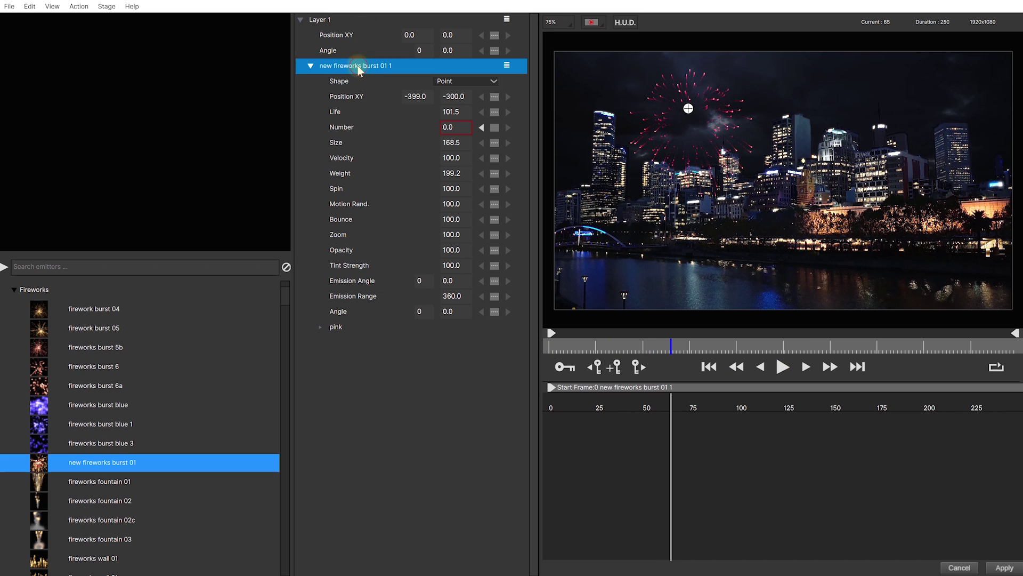
{"action": "left_click", "coordinate": [354, 84]}
{"action": "left_click", "coordinate": [354, 128]}
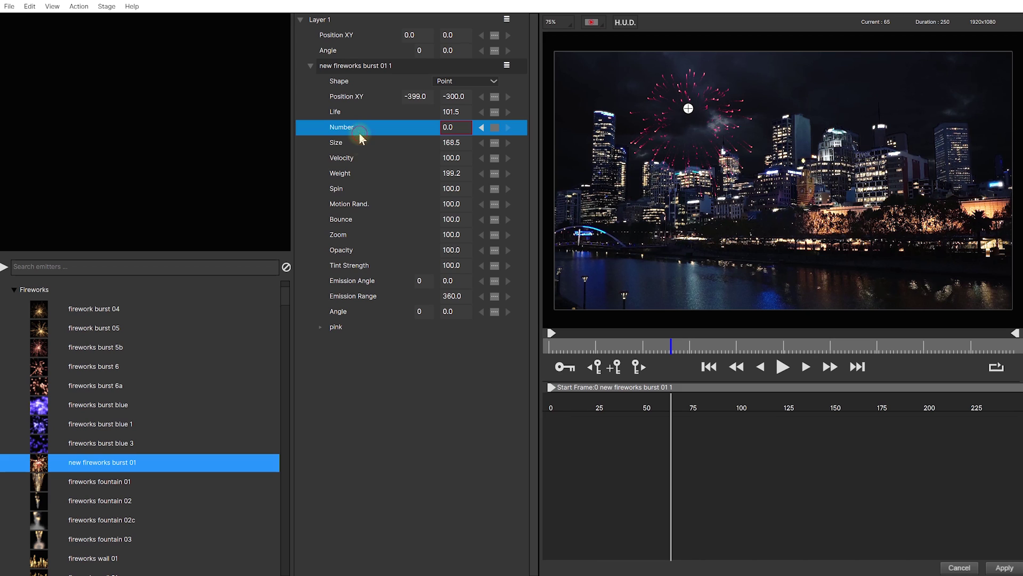
{"action": "left_click", "coordinate": [354, 158]}
{"action": "left_click", "coordinate": [355, 173]}
{"action": "left_click", "coordinate": [353, 204]}
{"action": "left_click", "coordinate": [335, 128]}
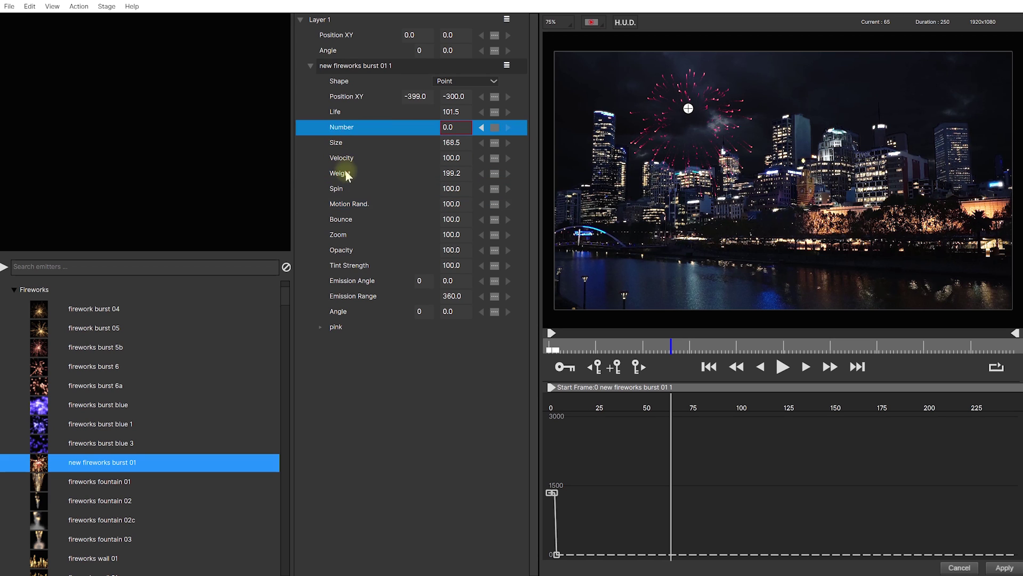
{"action": "left_click", "coordinate": [346, 173]}
{"action": "left_click", "coordinate": [359, 235]}
{"action": "left_click", "coordinate": [353, 280]}
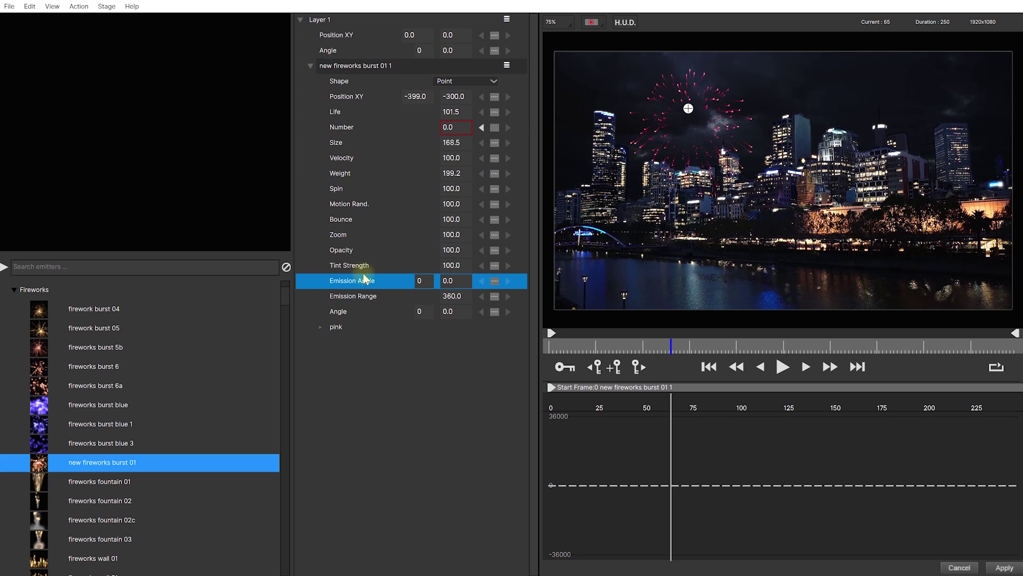
Step: Review the pink particle type's settings and rewind to an earlier frame of the burst
{"action": "left_click", "coordinate": [321, 330]}
{"action": "scroll", "coordinate": [423, 418], "scroll_direction": "down", "scroll_amount": 5}
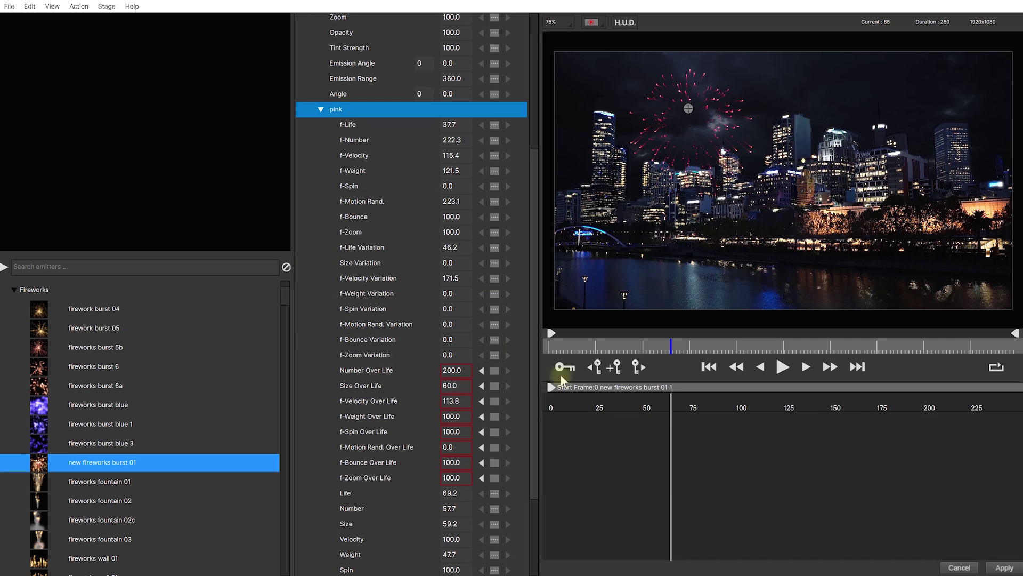
{"action": "left_click_drag", "start_coordinate": [535, 375], "coordinate": [356, 75]}
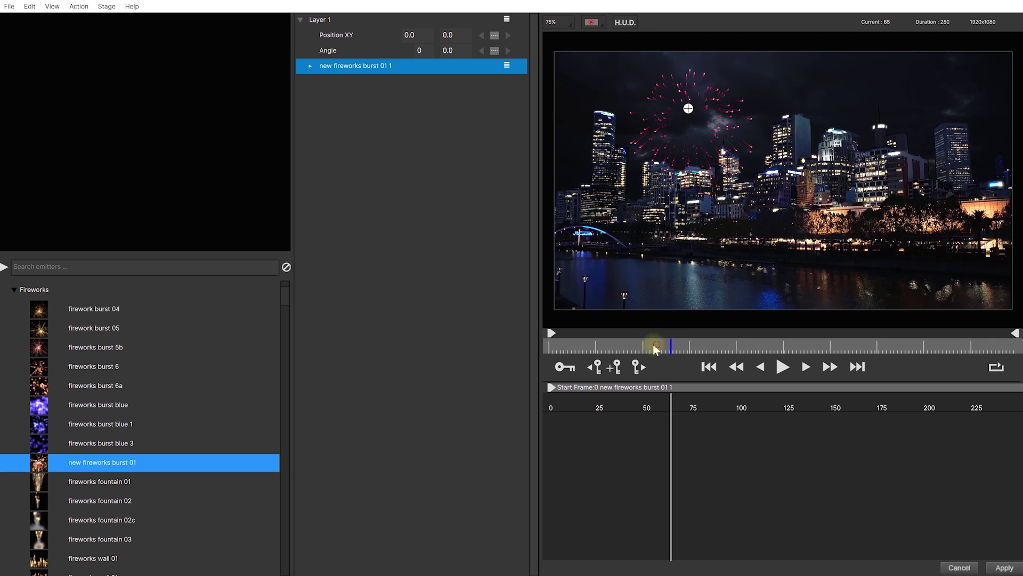
{"action": "left_click_drag", "start_coordinate": [656, 349], "coordinate": [626, 350]}
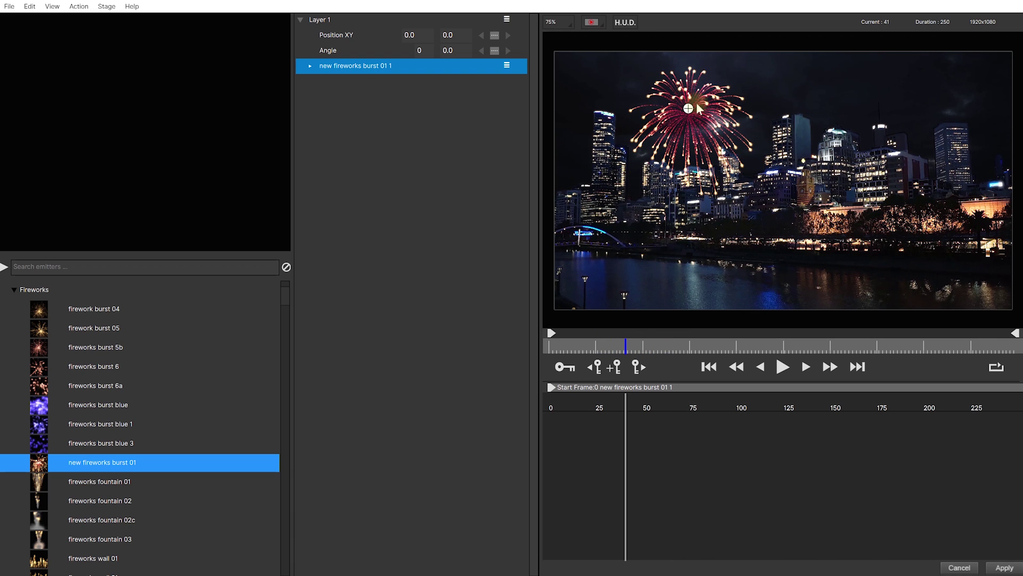
Step: Place three firework burst 04 emitters across the upper sky and play them back
{"action": "left_click", "coordinate": [111, 330]}
{"action": "left_click", "coordinate": [112, 311]}
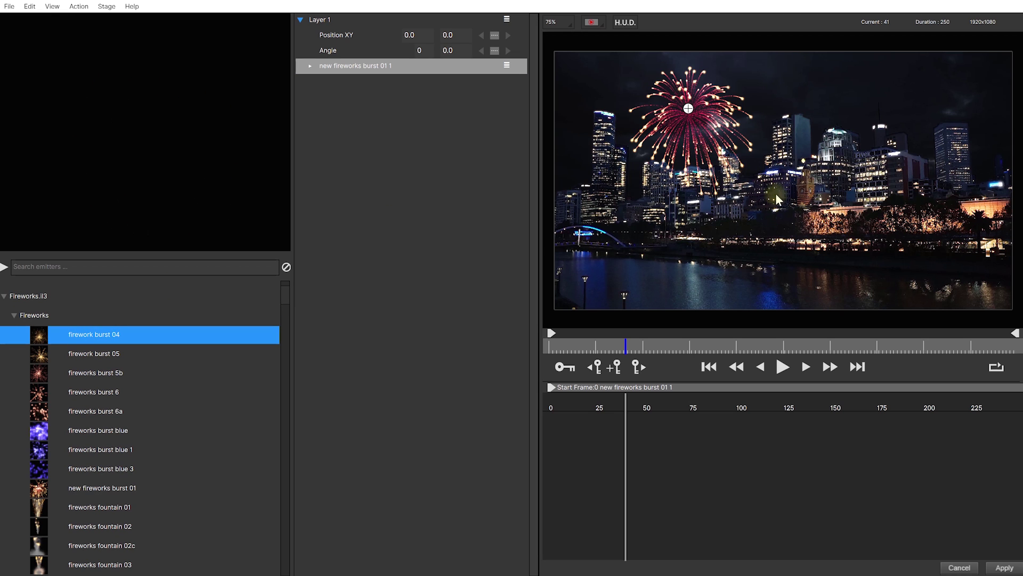
{"action": "left_click", "coordinate": [748, 90]}
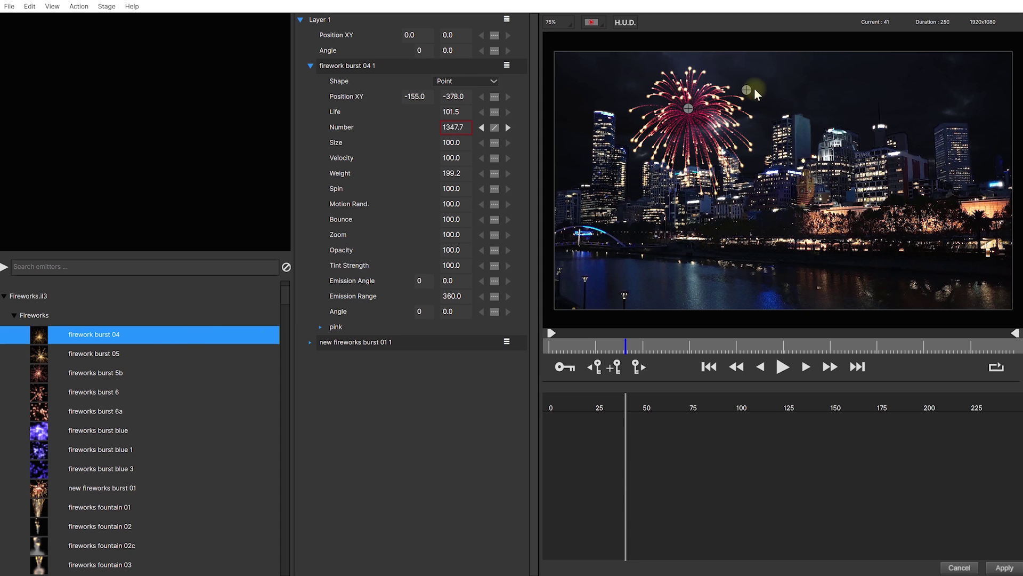
{"action": "left_click", "coordinate": [641, 349]}
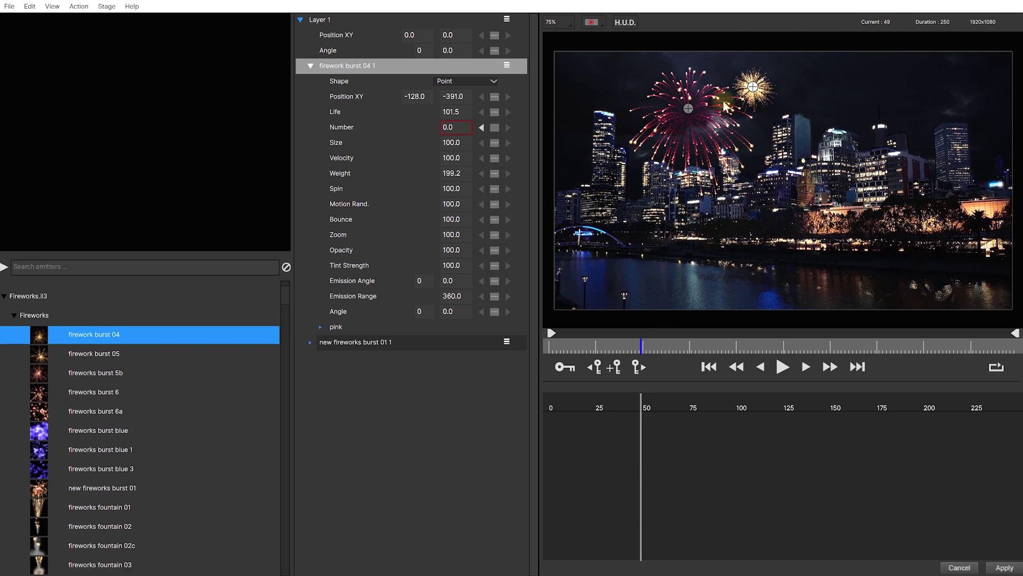
{"action": "left_click", "coordinate": [638, 104]}
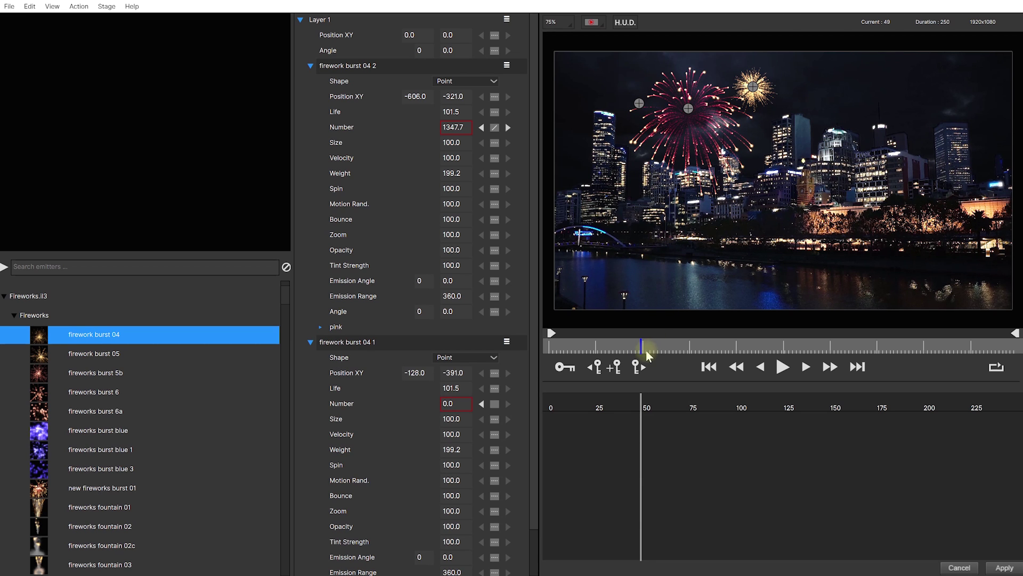
{"action": "left_click_drag", "start_coordinate": [650, 351], "coordinate": [655, 346]}
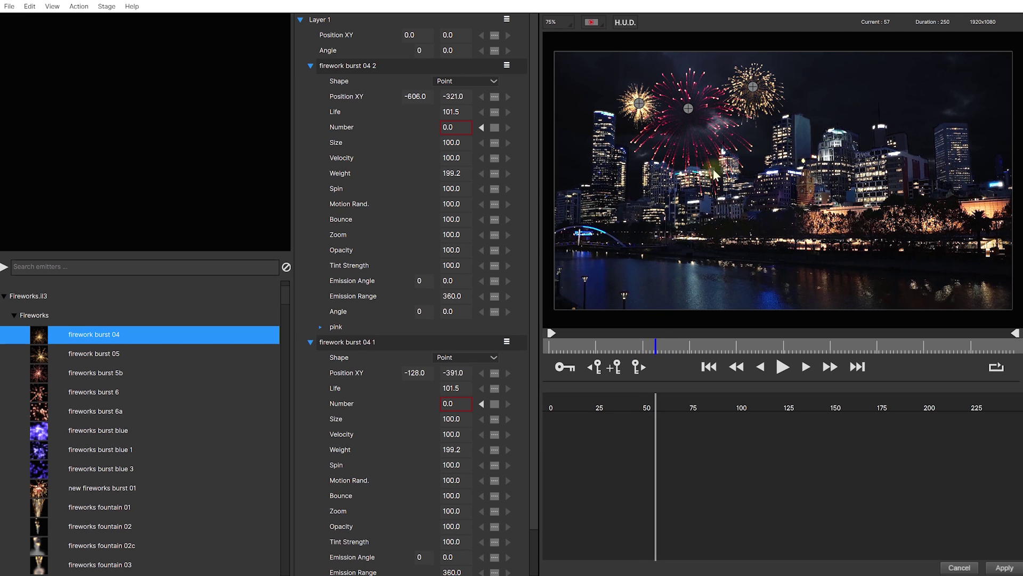
{"action": "left_click", "coordinate": [701, 139]}
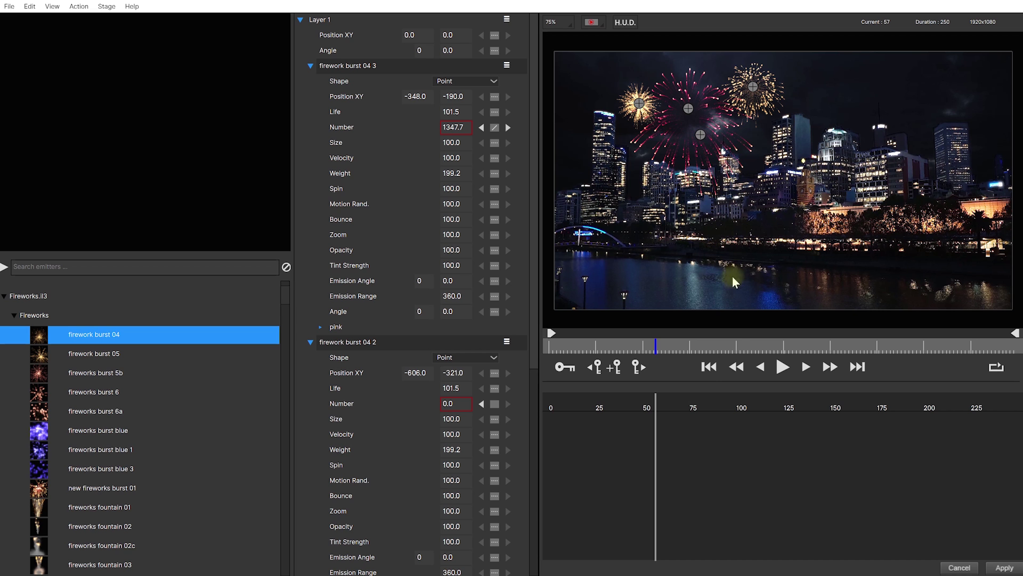
{"action": "left_click", "coordinate": [711, 369]}
{"action": "left_click", "coordinate": [783, 368]}
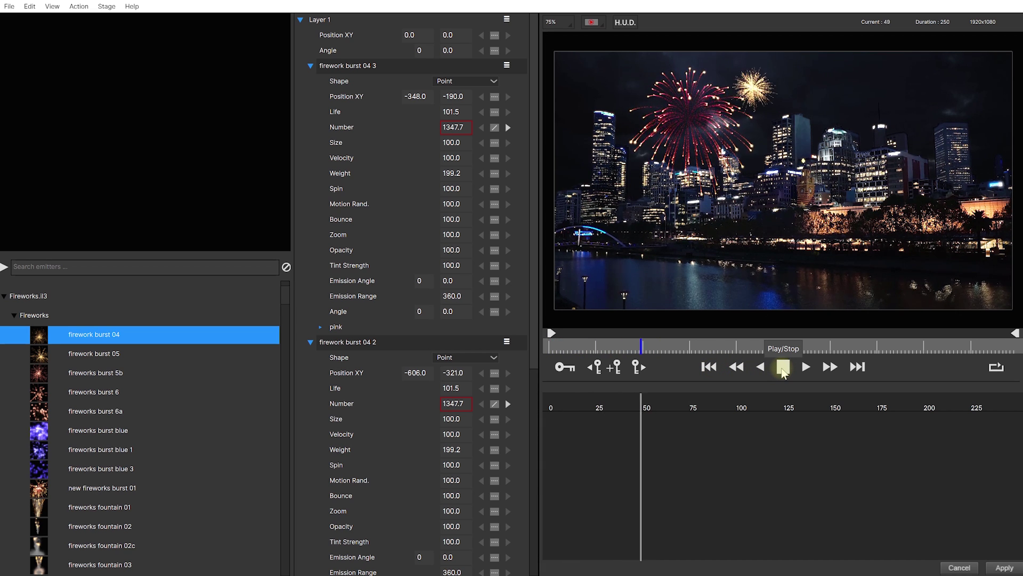
{"action": "left_click", "coordinate": [783, 367]}
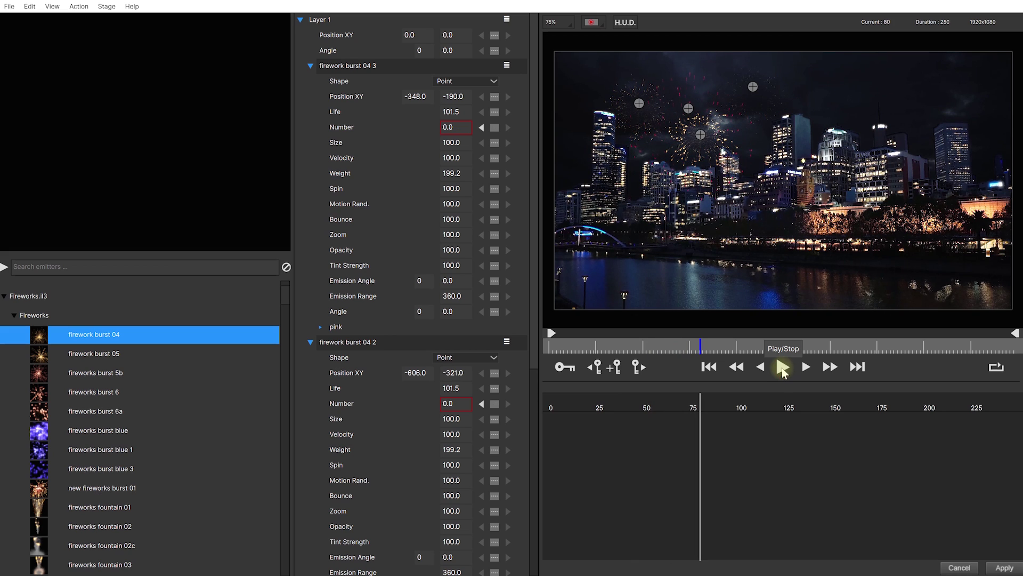
Step: Add a sparkler party 02a emitter to the sky and widen its emission area
{"action": "scroll", "coordinate": [171, 440], "scroll_direction": "down", "scroll_amount": 5}
{"action": "left_click", "coordinate": [114, 486]}
{"action": "left_click_drag", "start_coordinate": [114, 487], "coordinate": [857, 91]}
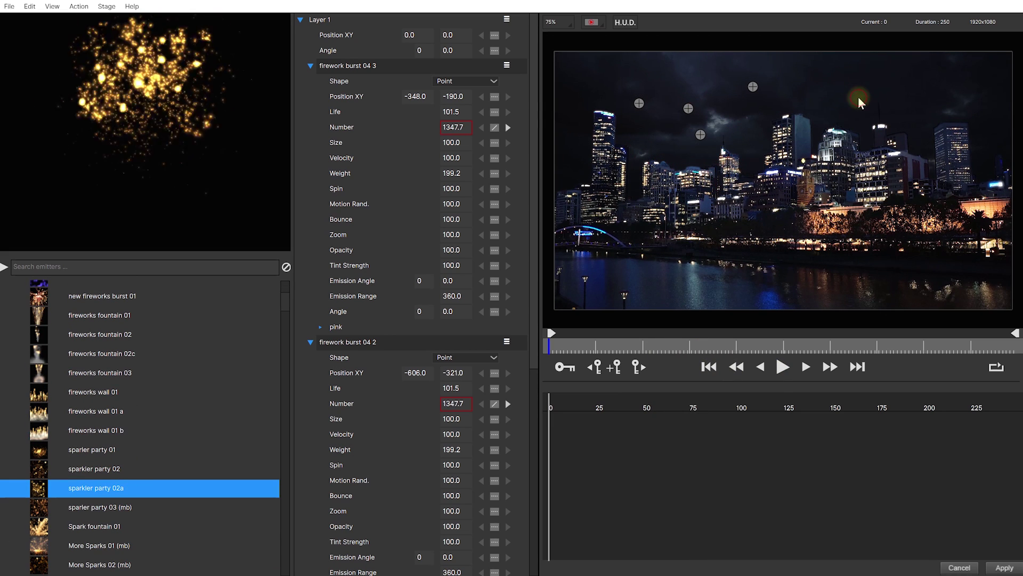
{"action": "left_click_drag", "start_coordinate": [916, 70], "coordinate": [941, 70]}
{"action": "left_click_drag", "start_coordinate": [873, 91], "coordinate": [876, 132]}
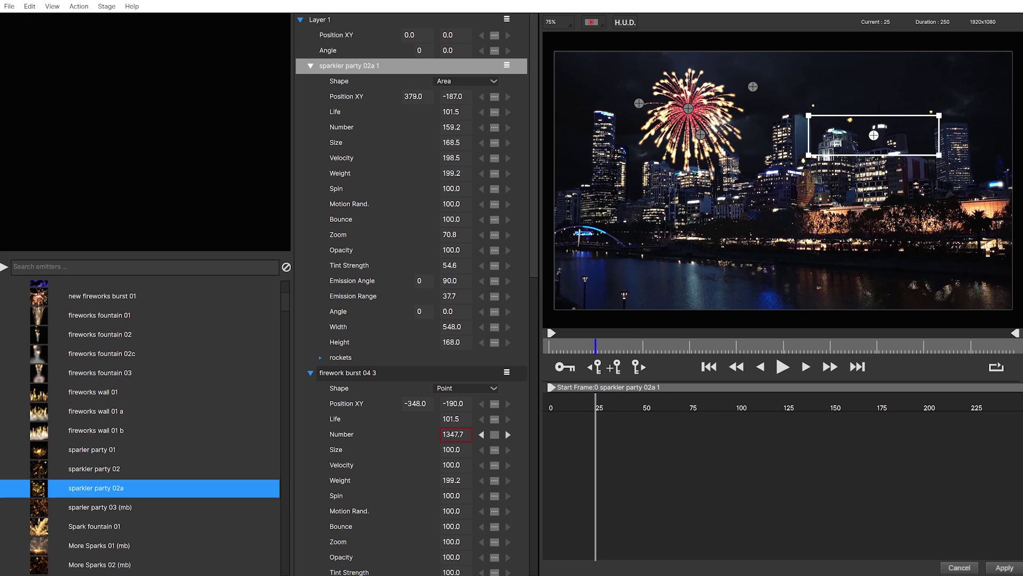
Step: Add a glitter fireworks emitter and Fireworks Burst with Smoke 01 over the city
{"action": "scroll", "coordinate": [86, 291], "scroll_direction": "up", "scroll_amount": 2}
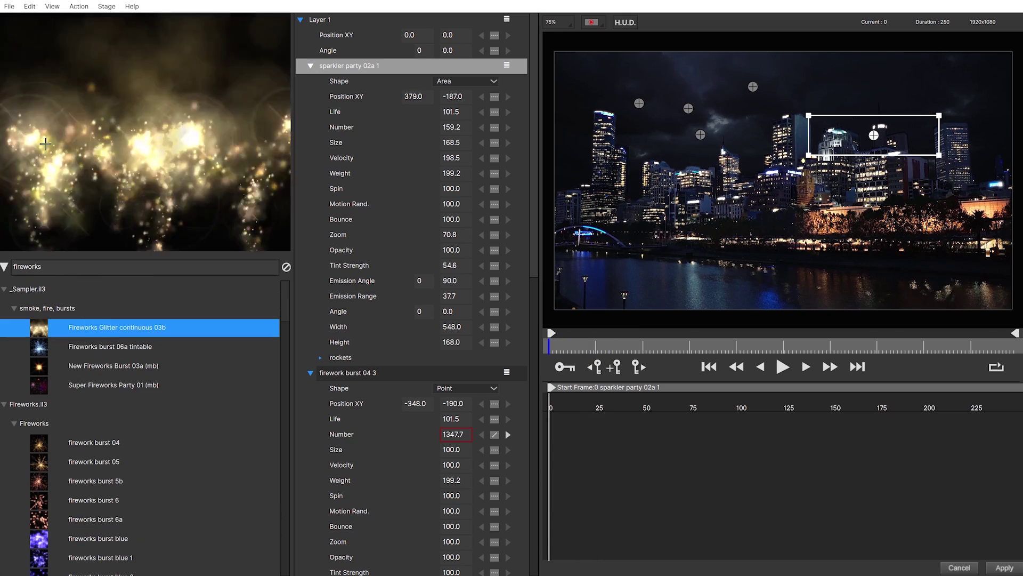
{"action": "left_click_drag", "start_coordinate": [117, 327], "coordinate": [583, 147]}
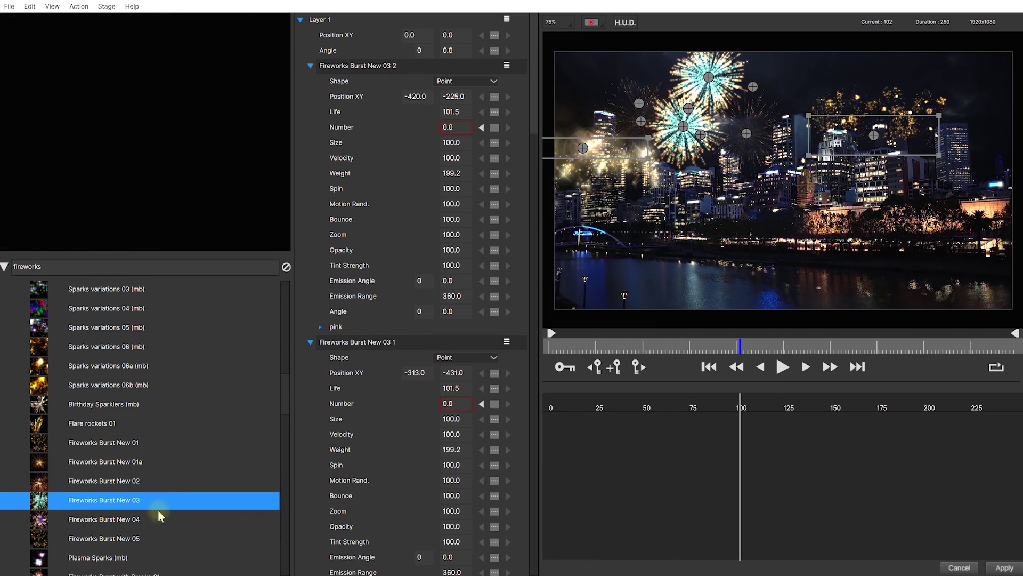
{"action": "left_click", "coordinate": [97, 538]}
{"action": "left_click_drag", "start_coordinate": [98, 538], "coordinate": [765, 124]}
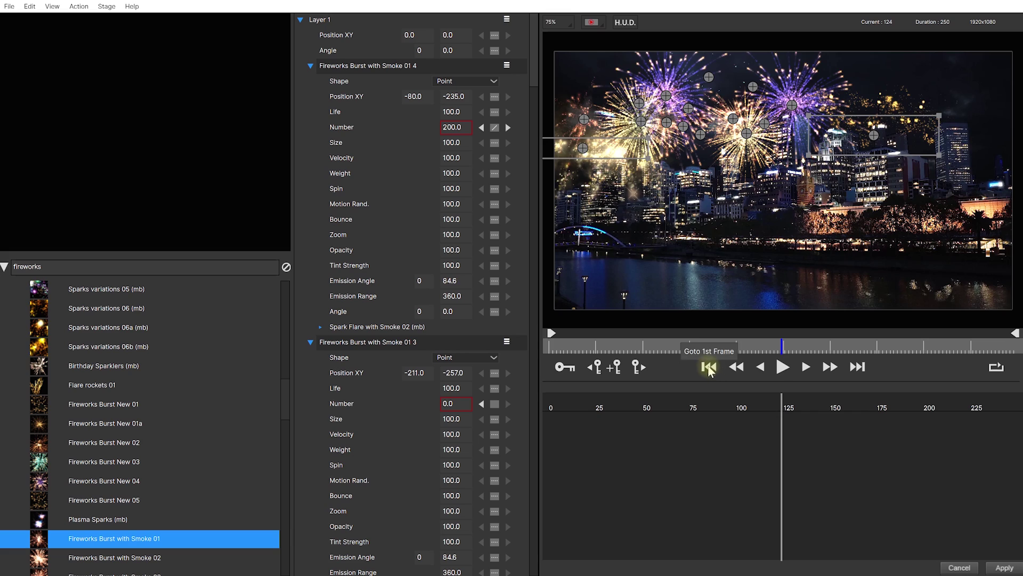
Step: Play the whole fireworks display from the first frame and stop on bright bursts
{"action": "left_click", "coordinate": [709, 366]}
{"action": "left_click", "coordinate": [782, 367]}
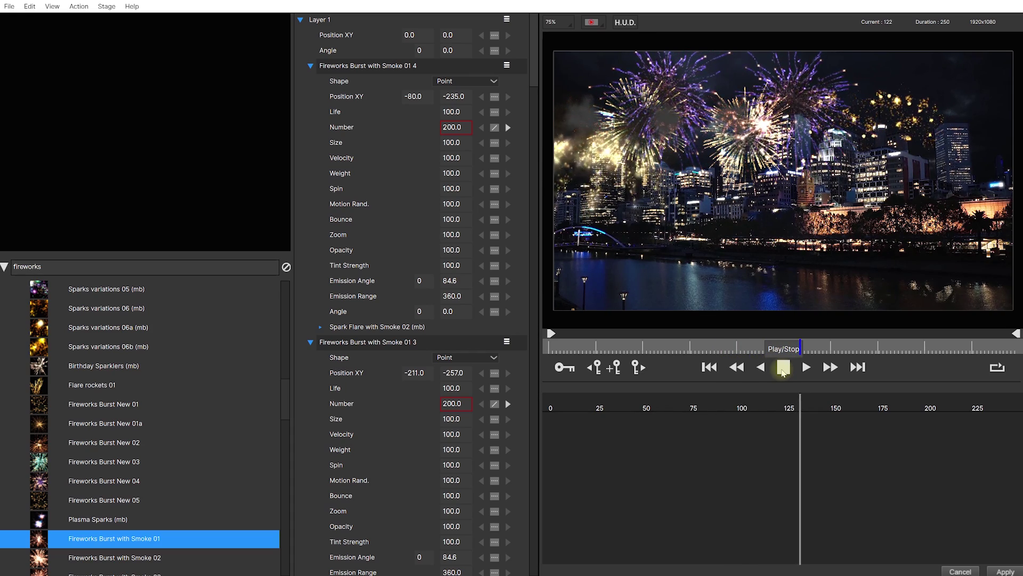
{"action": "left_click", "coordinate": [783, 369]}
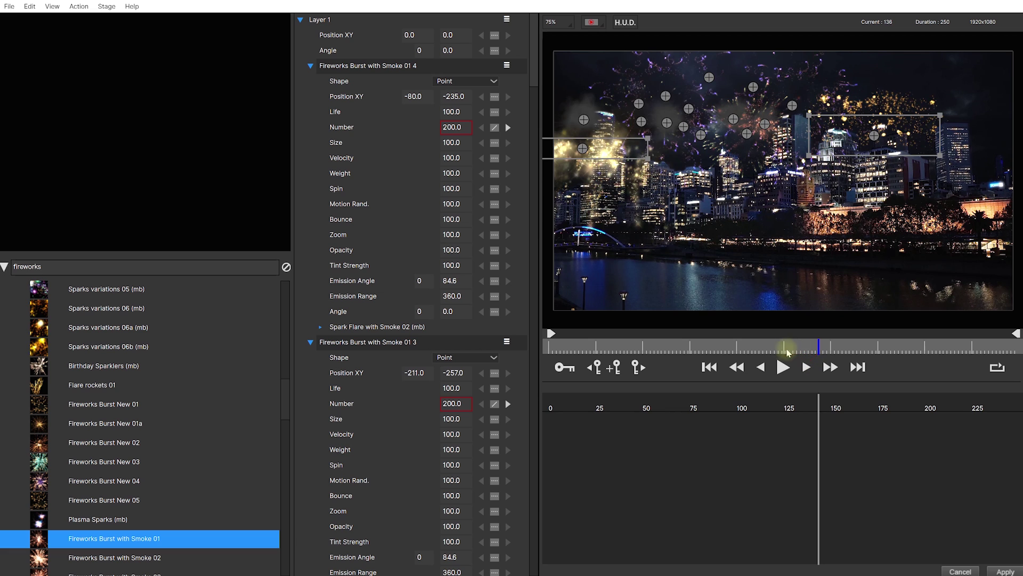
{"action": "left_click", "coordinate": [784, 349]}
Step: Apply the fireworks to Premiere, play the clip, and settle on about 00:00:03:12
{"action": "left_click", "coordinate": [1003, 571]}
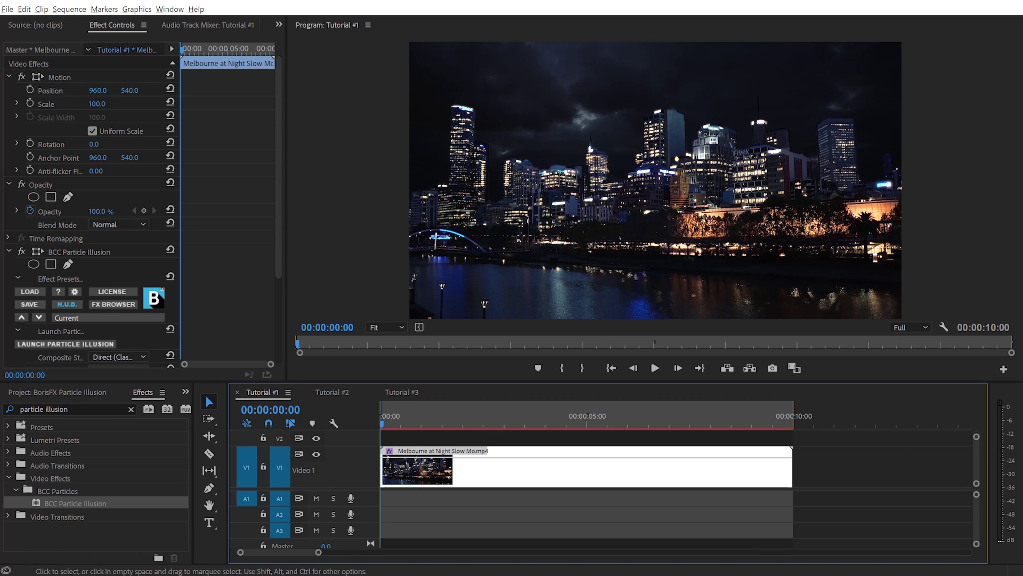
{"action": "key", "text": "space"}
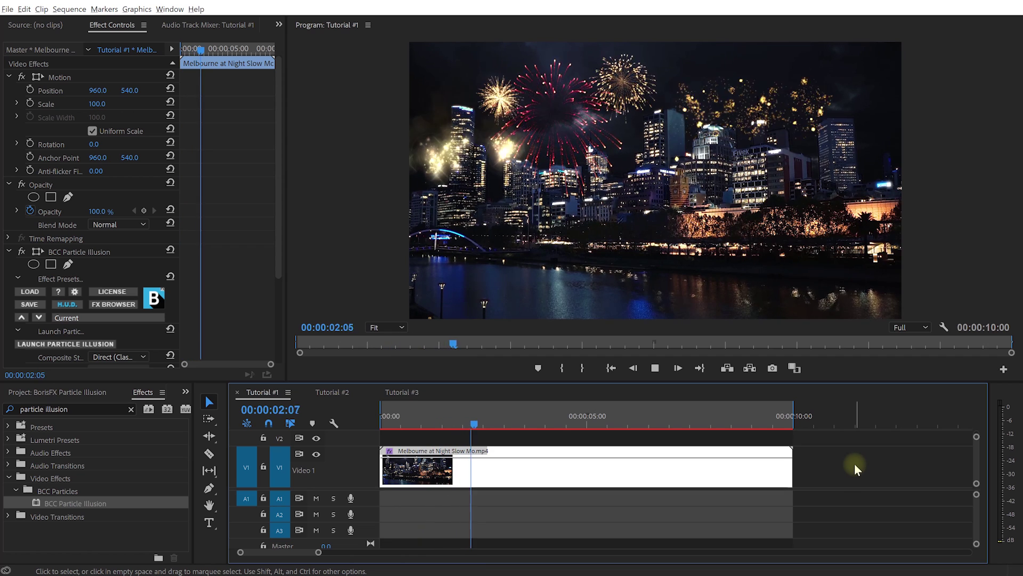
{"action": "key", "text": "space"}
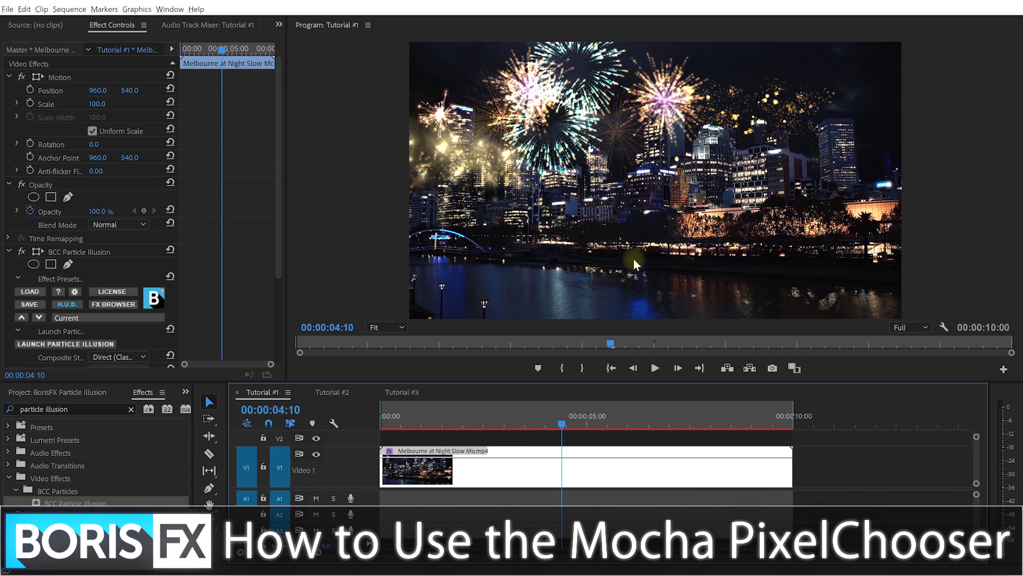
{"action": "left_click", "coordinate": [535, 424]}
{"action": "mouse_move", "coordinate": [536, 424]}
{"action": "left_mouse_down"}
{"action": "mouse_move", "coordinate": [475, 416]}
{"action": "mouse_move", "coordinate": [536, 419]}
{"action": "mouse_move", "coordinate": [524, 421]}
{"action": "left_mouse_up"}
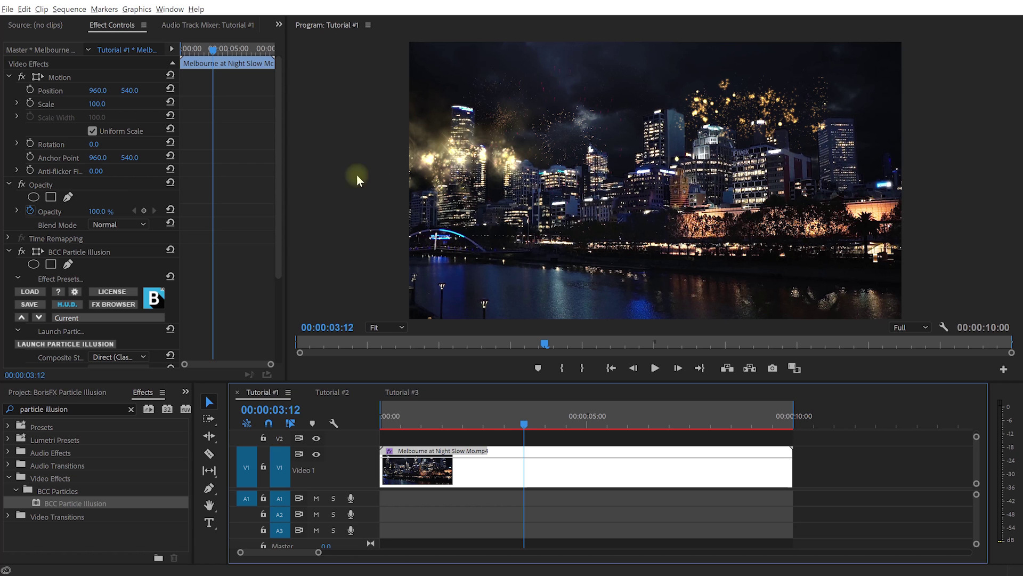
Step: Set PixelChooser to On under PixelChooser / Mocha and launch Mocha Mask / Track
{"action": "left_click_drag", "start_coordinate": [277, 81], "coordinate": [277, 166]}
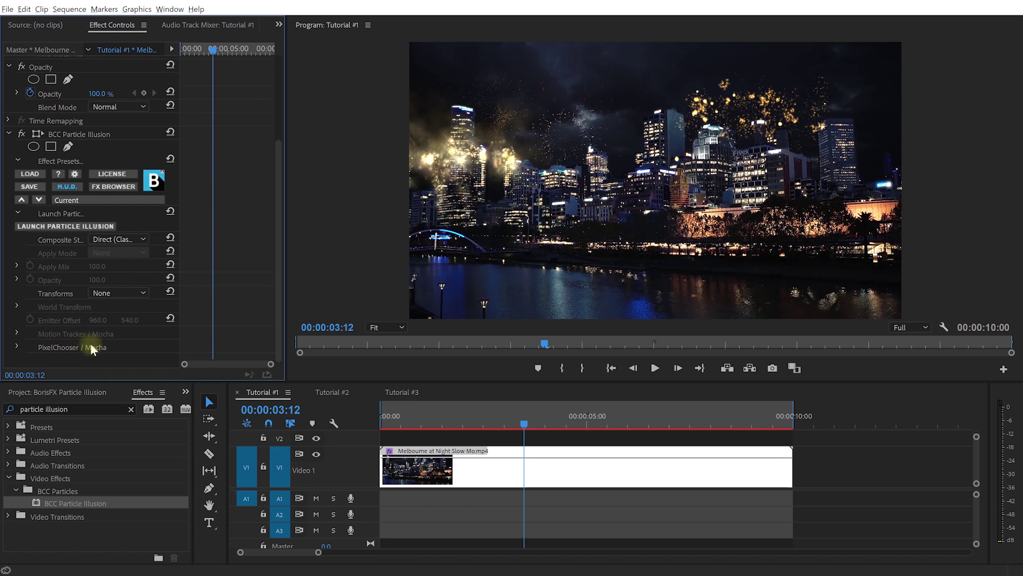
{"action": "left_click", "coordinate": [17, 346]}
{"action": "scroll", "coordinate": [16, 298], "scroll_direction": "down", "scroll_amount": 4}
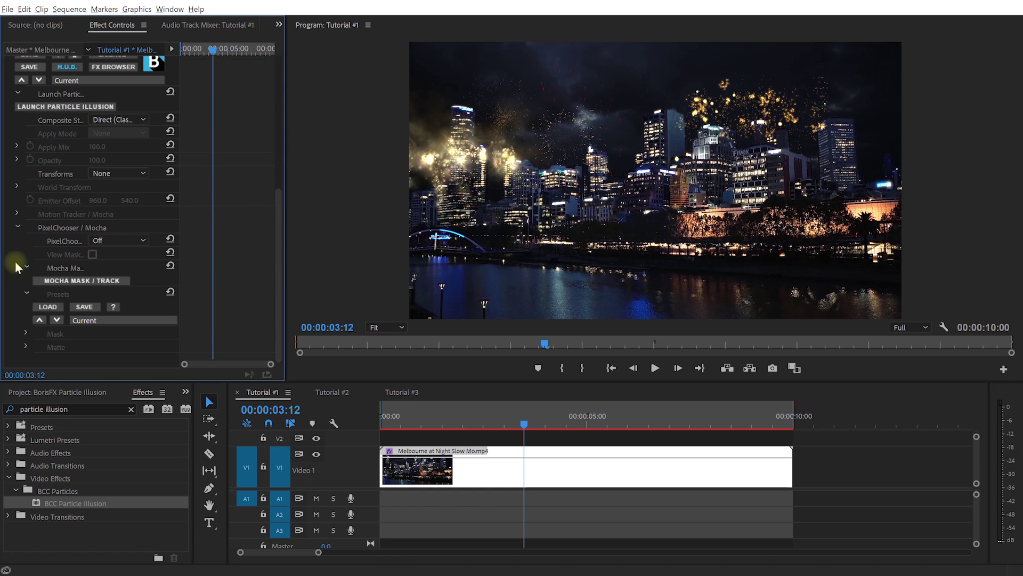
{"action": "left_click", "coordinate": [101, 240]}
{"action": "left_click", "coordinate": [124, 265]}
{"action": "left_click", "coordinate": [74, 282]}
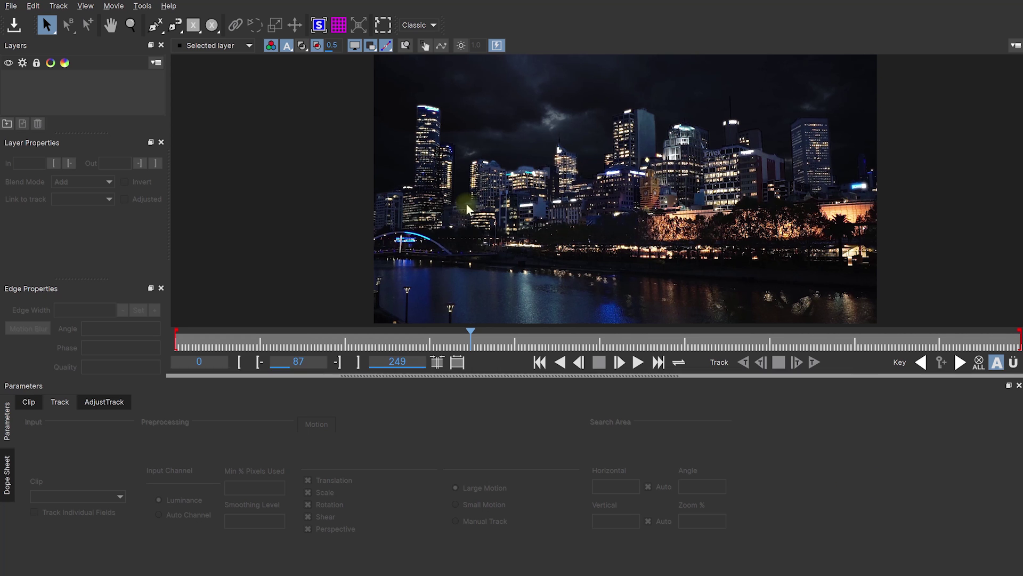
Step: Zoom in and trace an X-Spline along the tower tops and right-hand skyline
{"action": "key", "text": "z"}
{"action": "left_click_drag", "start_coordinate": [500, 234], "coordinate": [470, 240]}
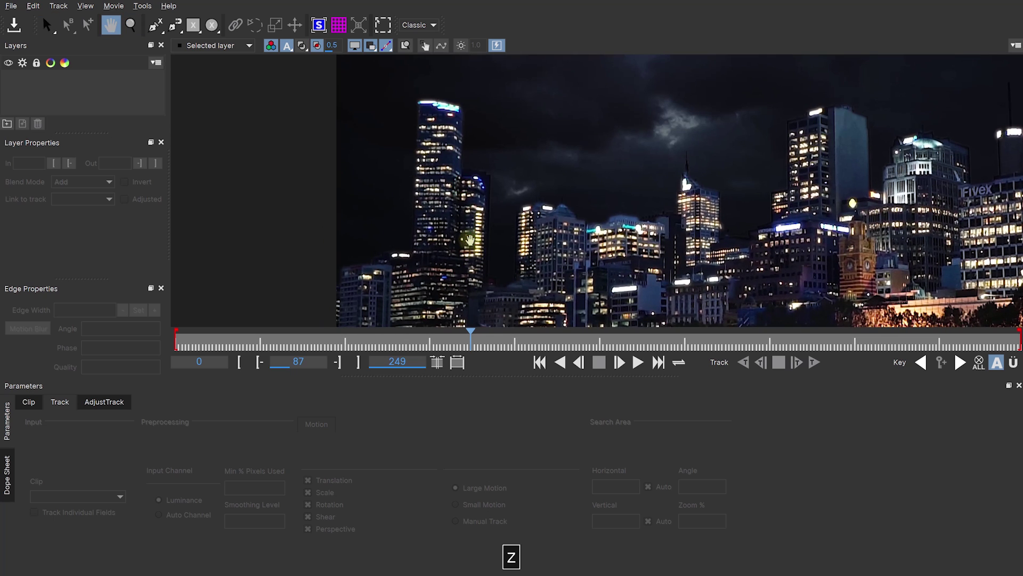
{"action": "left_click", "coordinate": [154, 25]}
{"action": "left_click", "coordinate": [341, 269]}
{"action": "left_click", "coordinate": [417, 97]}
{"action": "left_click", "coordinate": [464, 168]}
{"action": "left_click", "coordinate": [490, 277]}
{"action": "left_click", "coordinate": [525, 203]}
{"action": "left_click", "coordinate": [576, 217]}
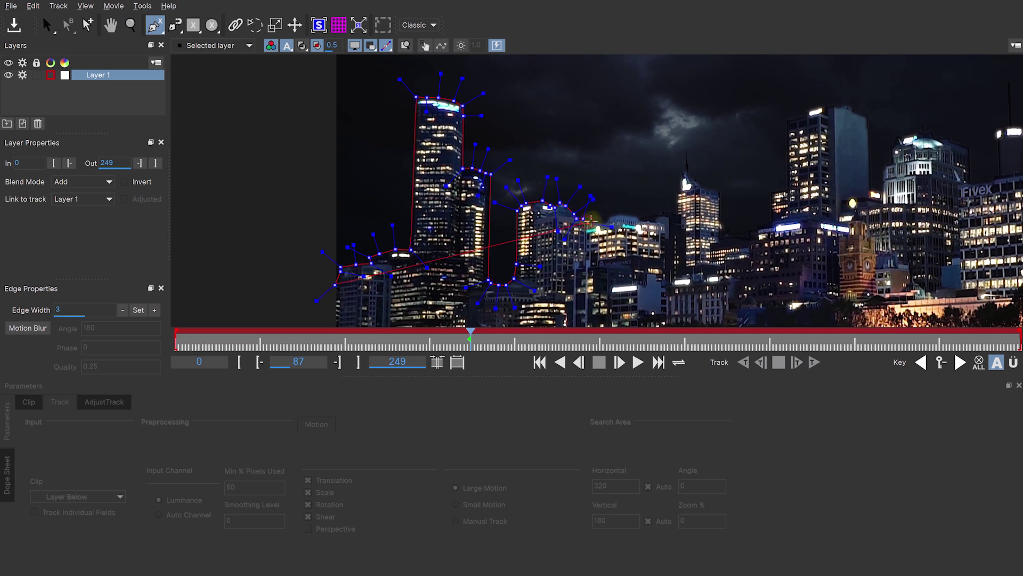
{"action": "left_click", "coordinate": [636, 216]}
{"action": "left_click", "coordinate": [685, 173]}
{"action": "left_click", "coordinate": [719, 189]}
{"action": "left_click", "coordinate": [773, 219]}
{"action": "left_click", "coordinate": [824, 107]}
{"action": "left_click", "coordinate": [871, 187]}
{"action": "left_click", "coordinate": [924, 133]}
{"action": "left_click", "coordinate": [970, 181]}
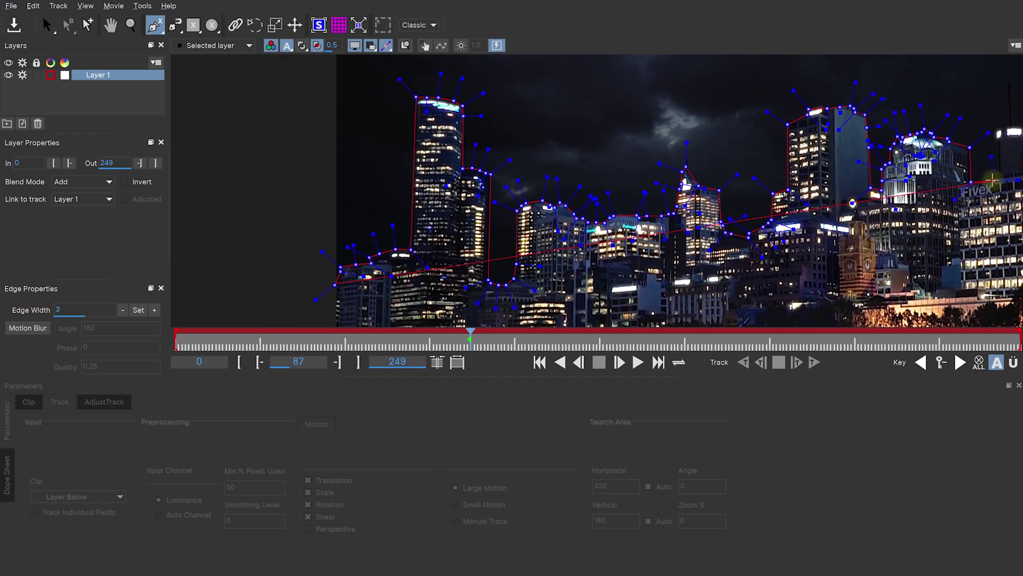
Step: Extend the spline around the far-right towers and close the shape around the sky
{"action": "left_click", "coordinate": [634, 175]}
{"action": "left_click", "coordinate": [693, 165]}
{"action": "left_click", "coordinate": [762, 155]}
{"action": "left_click", "coordinate": [821, 229]}
{"action": "left_click", "coordinate": [889, 160]}
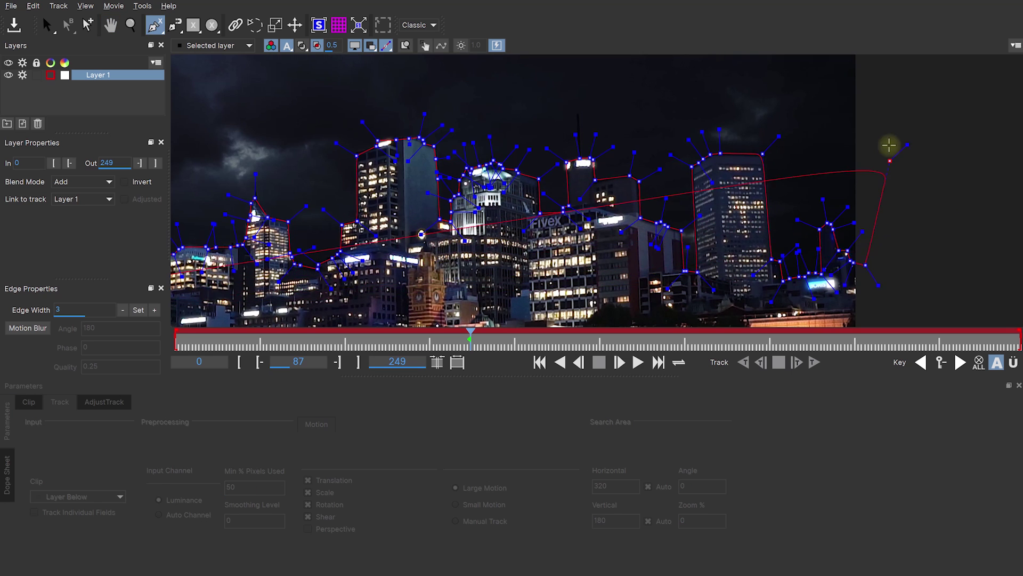
{"action": "right_click", "coordinate": [888, 145]}
Step: Rename the mask layer to 'Sky', save the Mocha project, and close Mocha
{"action": "scroll", "coordinate": [293, 137], "scroll_direction": "down", "scroll_amount": 3}
{"action": "double_click", "coordinate": [101, 75]}
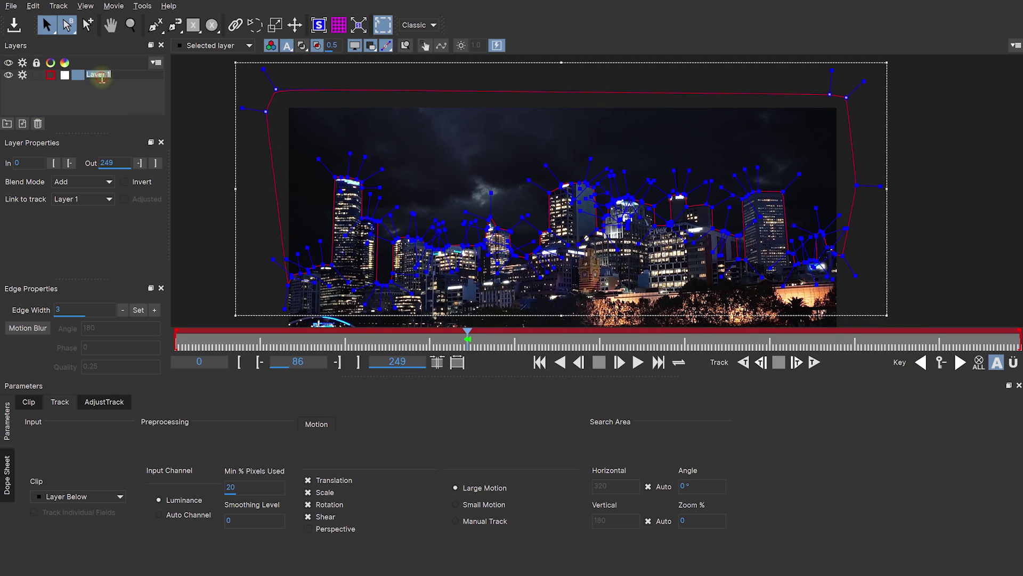
{"action": "type", "text": "Sky"}
{"action": "key", "text": "Return"}
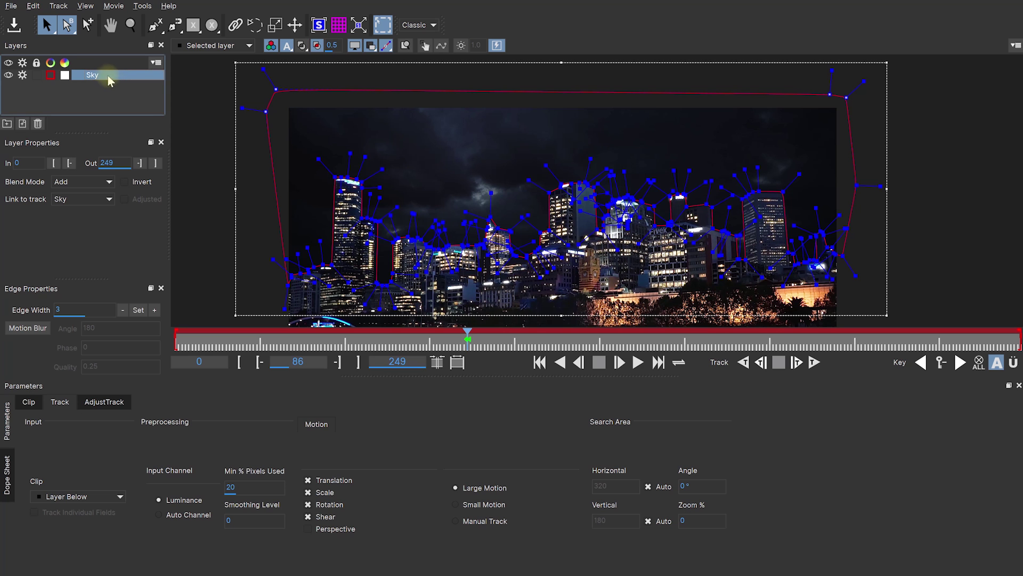
{"action": "key", "text": "ctrl+s"}
{"action": "left_click", "coordinate": [1007, 2]}
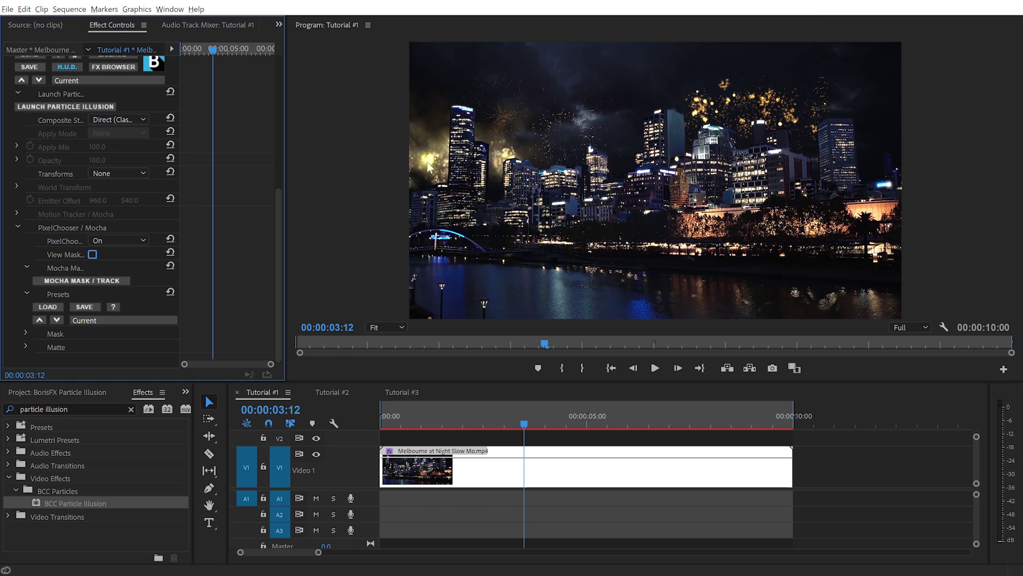
Step: Preview the black-and-white skyline mask, turn View Mask off, and return to the sequence start
{"action": "left_click", "coordinate": [93, 255]}
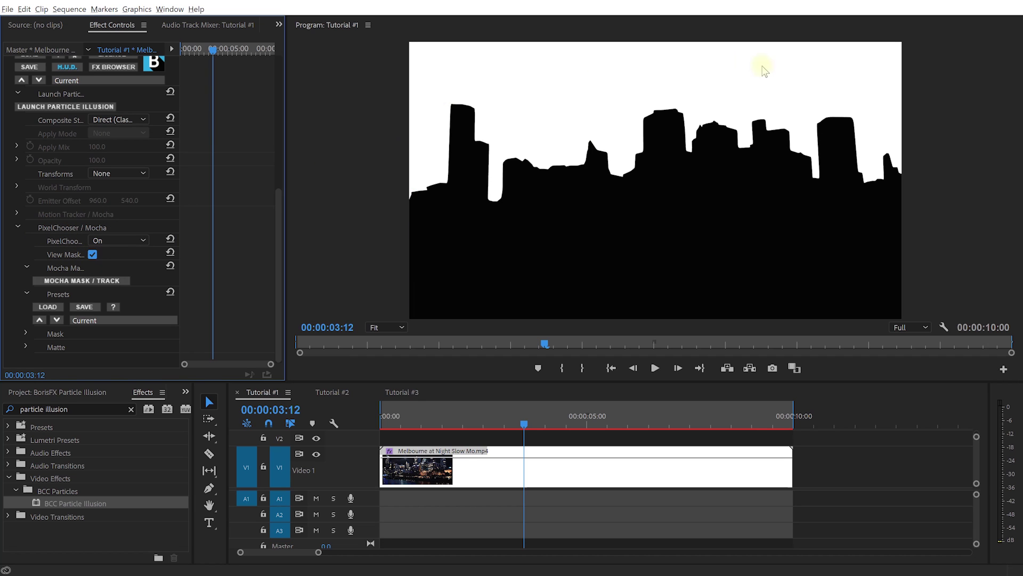
{"action": "left_click", "coordinate": [92, 254]}
{"action": "left_click_drag", "start_coordinate": [524, 424], "coordinate": [381, 423]}
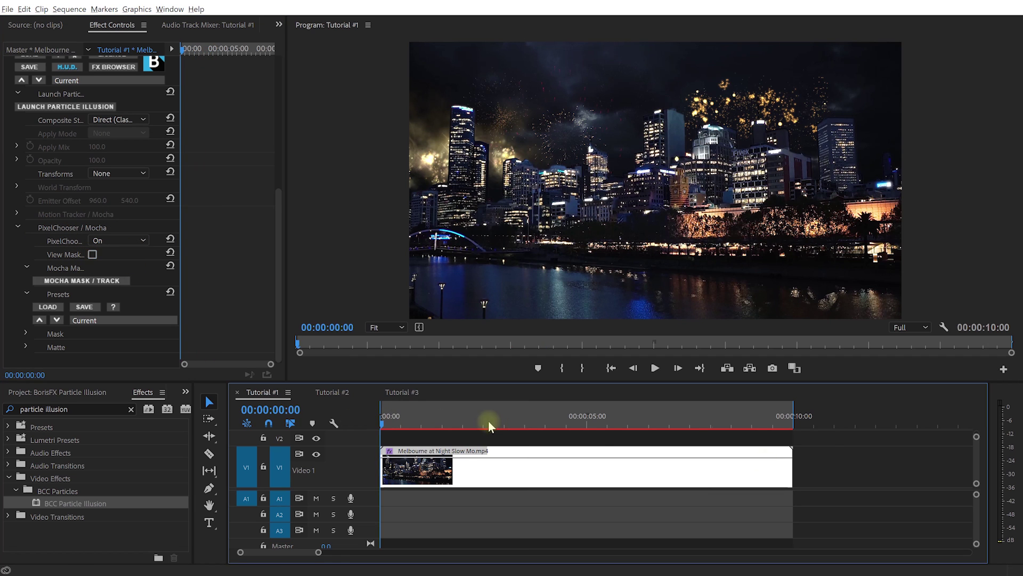
Step: Render and play the Melbourne fireworks sequence, then play the Tutorial #2 alley clip
{"action": "key", "text": "Return"}
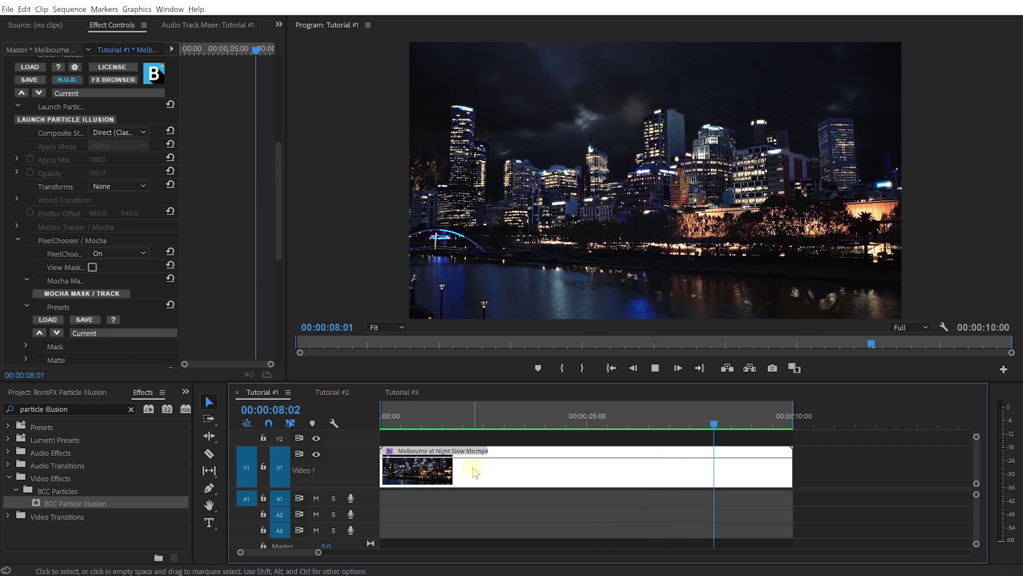
{"action": "key", "text": "space"}
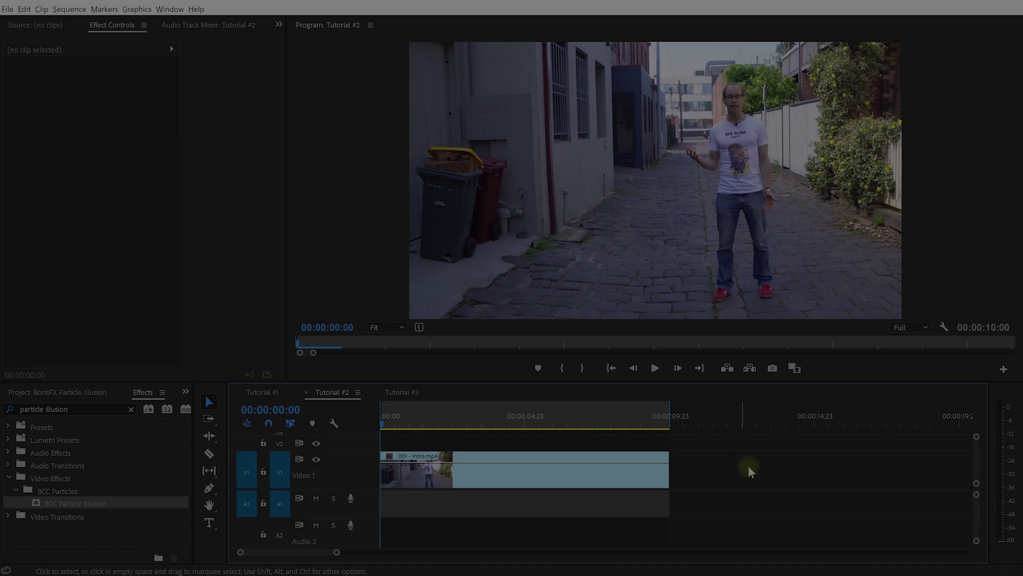
{"action": "key", "text": "space"}
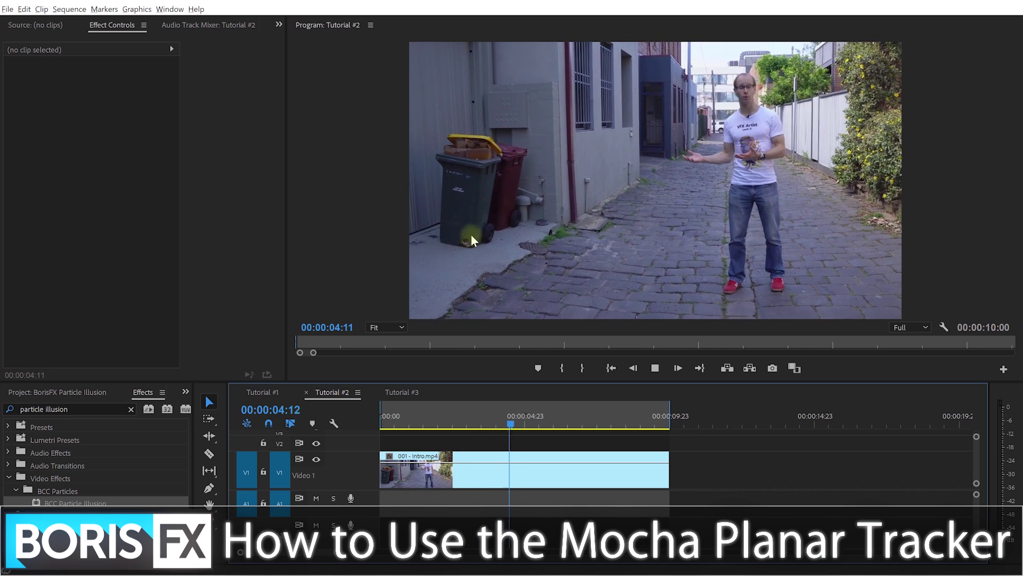
Step: Stop at 00:00:06:06, put BCC Particle Illusion on 001 - Intro.mp4, and launch its editor
{"action": "key", "text": "space"}
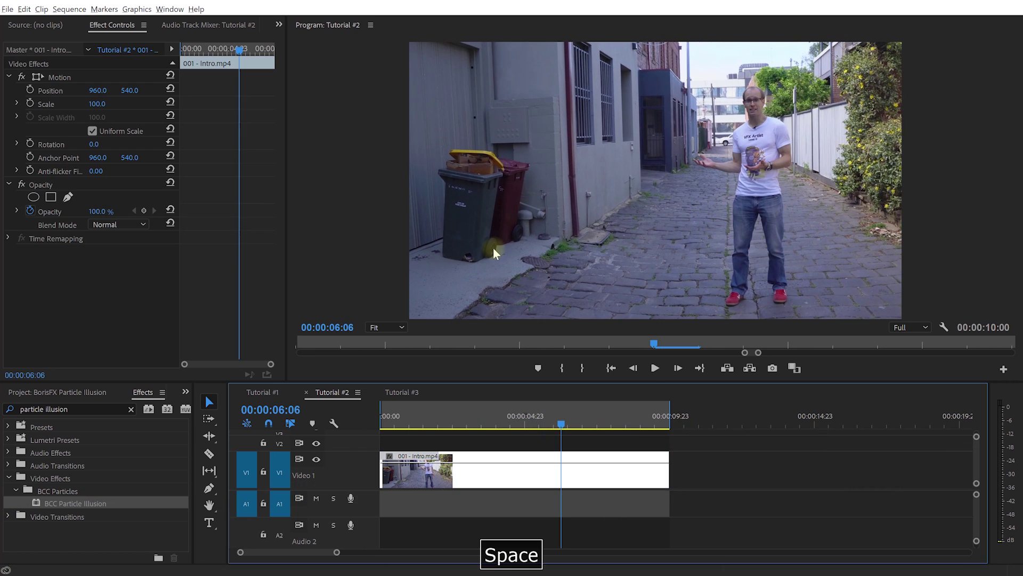
{"action": "left_click_drag", "start_coordinate": [84, 502], "coordinate": [509, 467]}
{"action": "scroll", "coordinate": [57, 201], "scroll_direction": "down", "scroll_amount": 5}
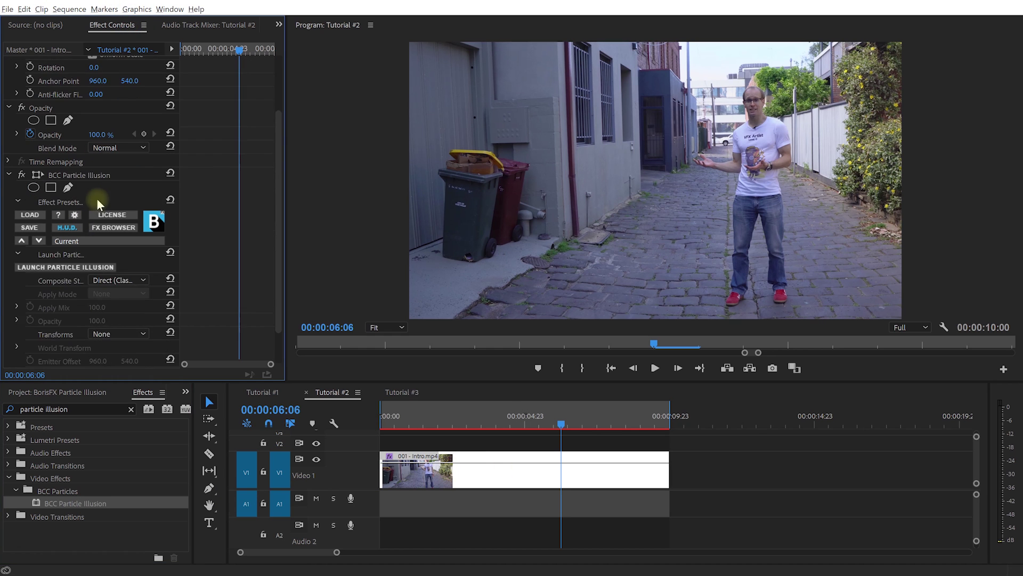
{"action": "left_click", "coordinate": [62, 227]}
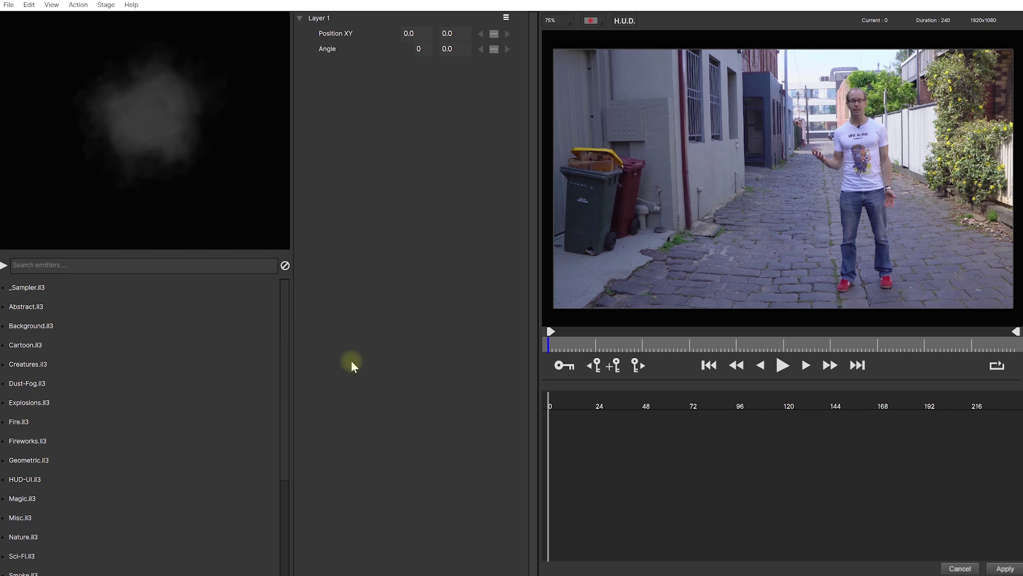
Step: Pick the New Flames Trail 01 fire emitter and place it on the green bin
{"action": "left_click", "coordinate": [27, 422]}
{"action": "left_click", "coordinate": [107, 430]}
{"action": "scroll", "coordinate": [112, 405], "scroll_direction": "down", "scroll_amount": 5}
{"action": "left_click", "coordinate": [118, 379]}
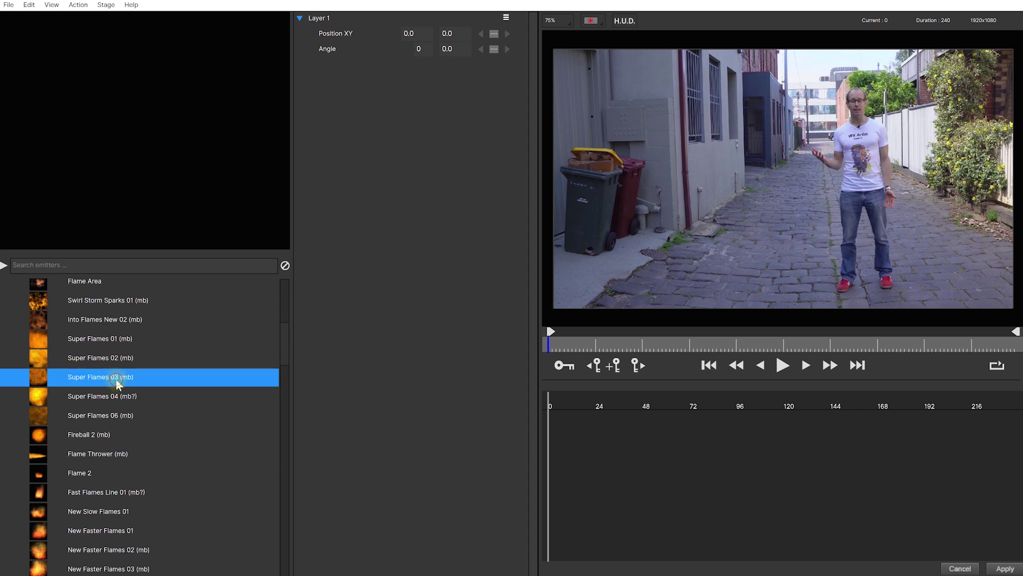
{"action": "scroll", "coordinate": [112, 424], "scroll_direction": "down", "scroll_amount": 10}
{"action": "left_click", "coordinate": [88, 447]}
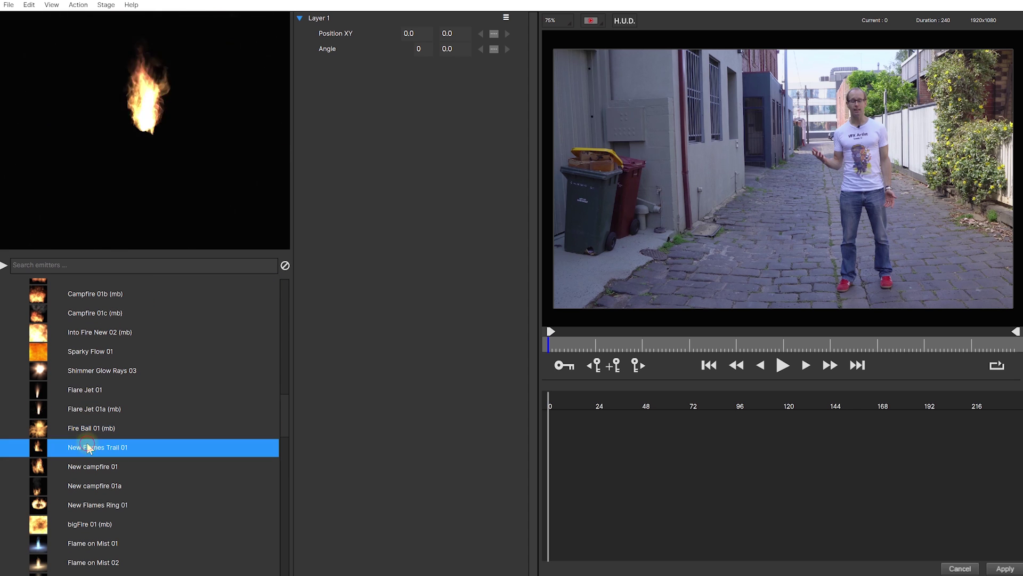
{"action": "left_click", "coordinate": [593, 169]}
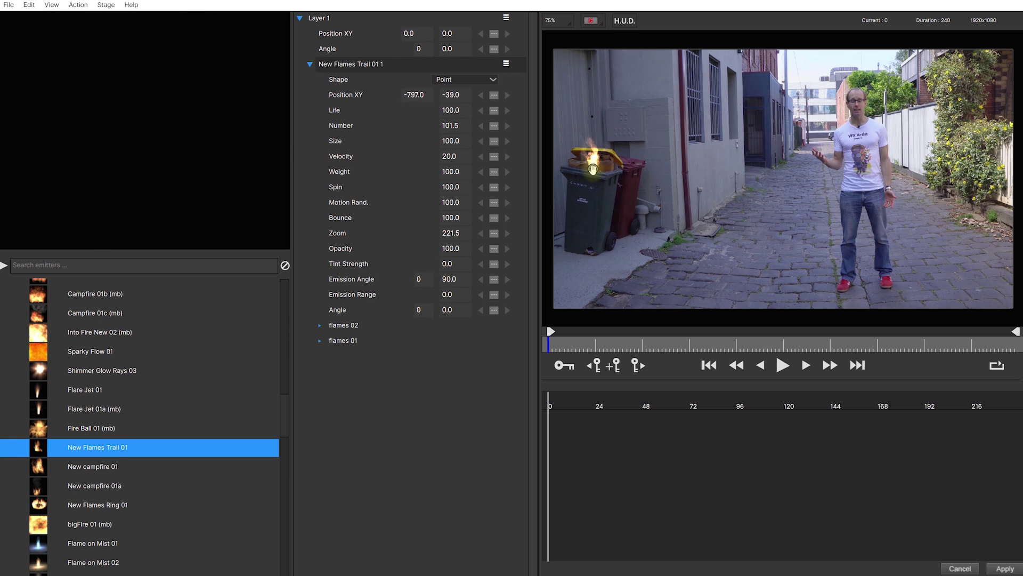
Step: Make the emitter an Area shape stretched across the bin's top, with Zoom 180
{"action": "left_click", "coordinate": [464, 79]}
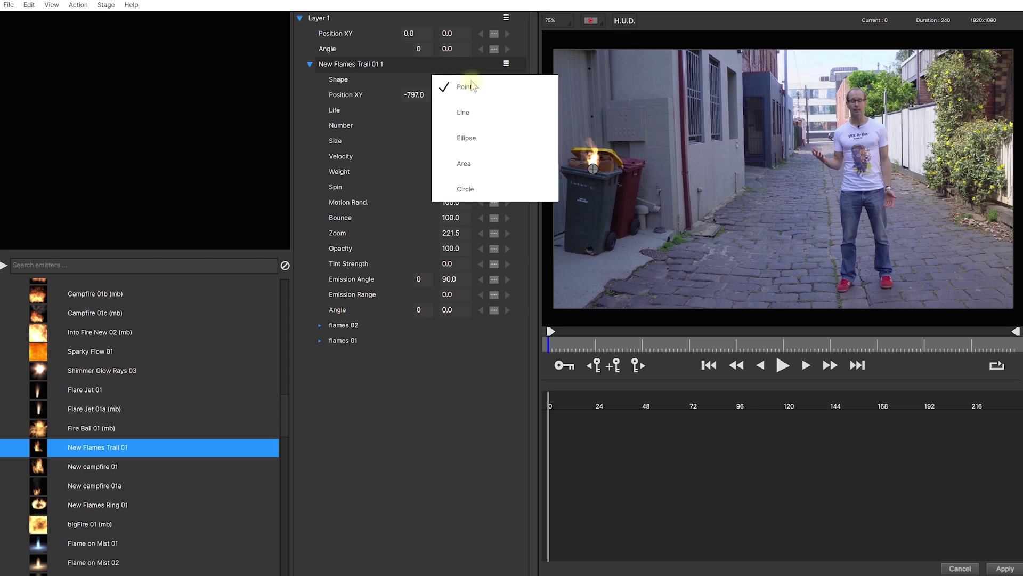
{"action": "left_click", "coordinate": [468, 165]}
{"action": "left_click_drag", "start_coordinate": [612, 179], "coordinate": [623, 185]}
{"action": "scroll", "coordinate": [623, 185], "scroll_direction": "up", "scroll_amount": 1}
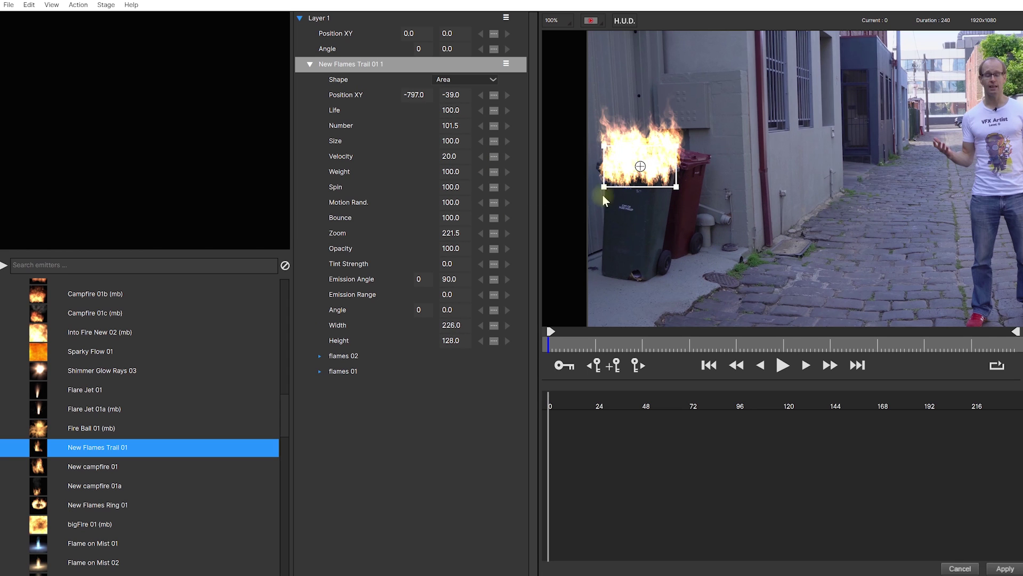
{"action": "double_click", "coordinate": [471, 235]}
{"action": "type", "text": "180"}
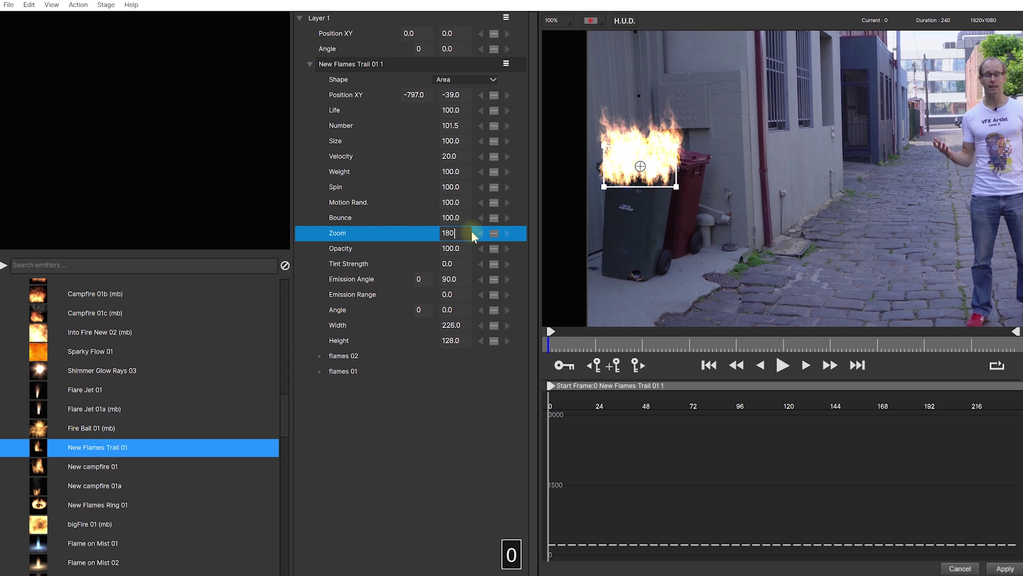
{"action": "key", "text": "Return"}
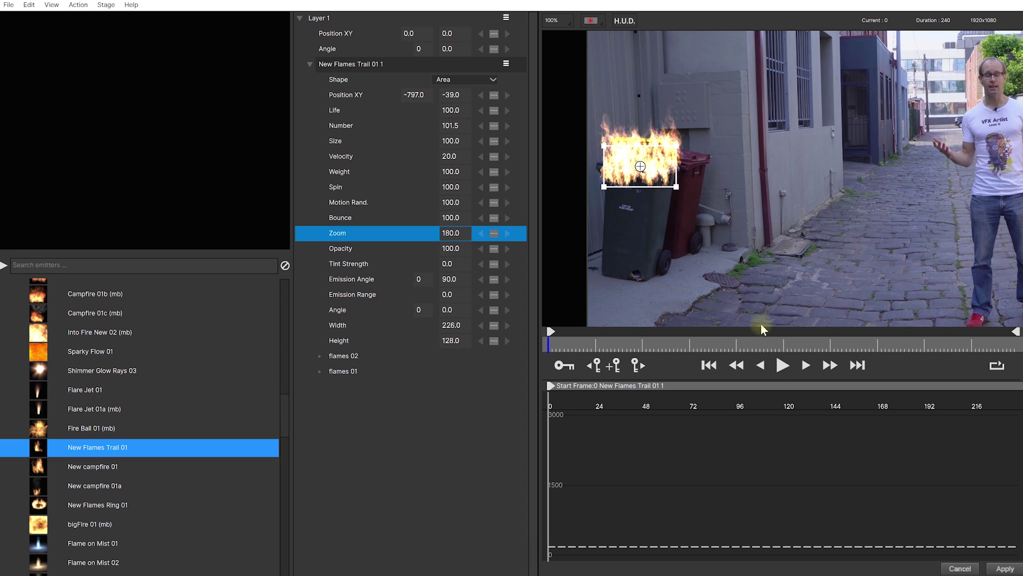
{"action": "left_click", "coordinate": [782, 366]}
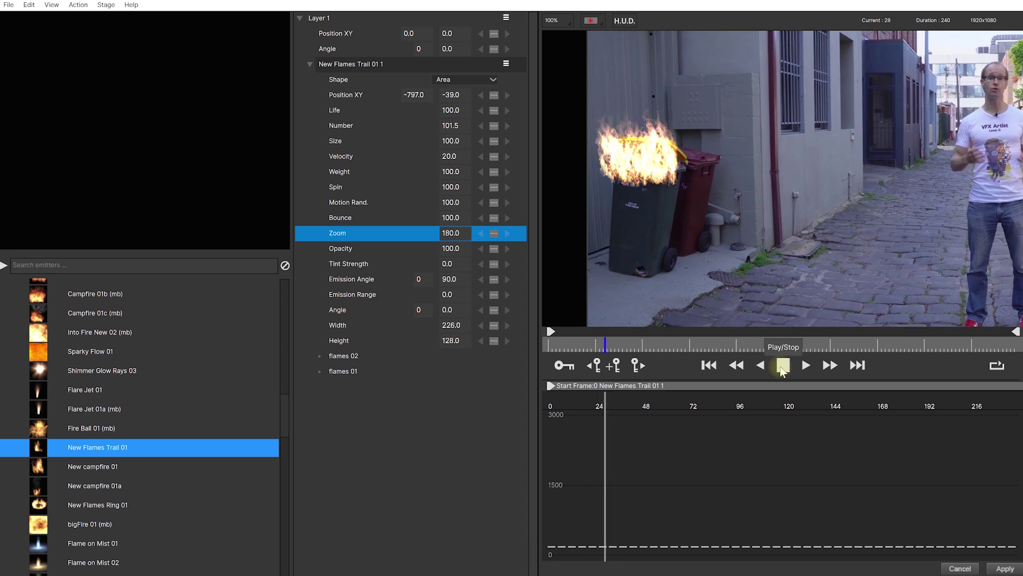
{"action": "left_click", "coordinate": [666, 346]}
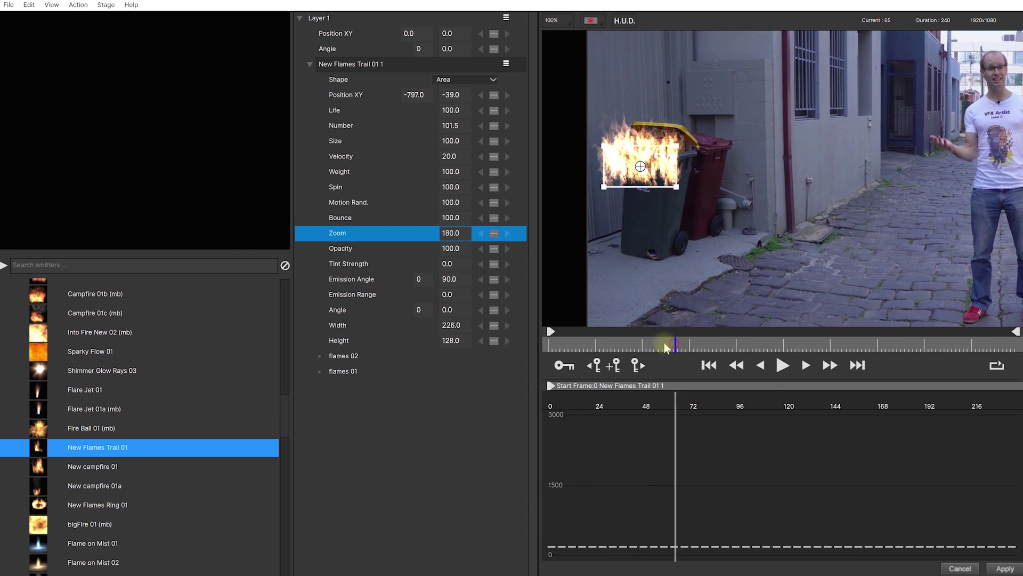
{"action": "left_click_drag", "start_coordinate": [666, 347], "coordinate": [549, 347]}
{"action": "left_click", "coordinate": [346, 96]}
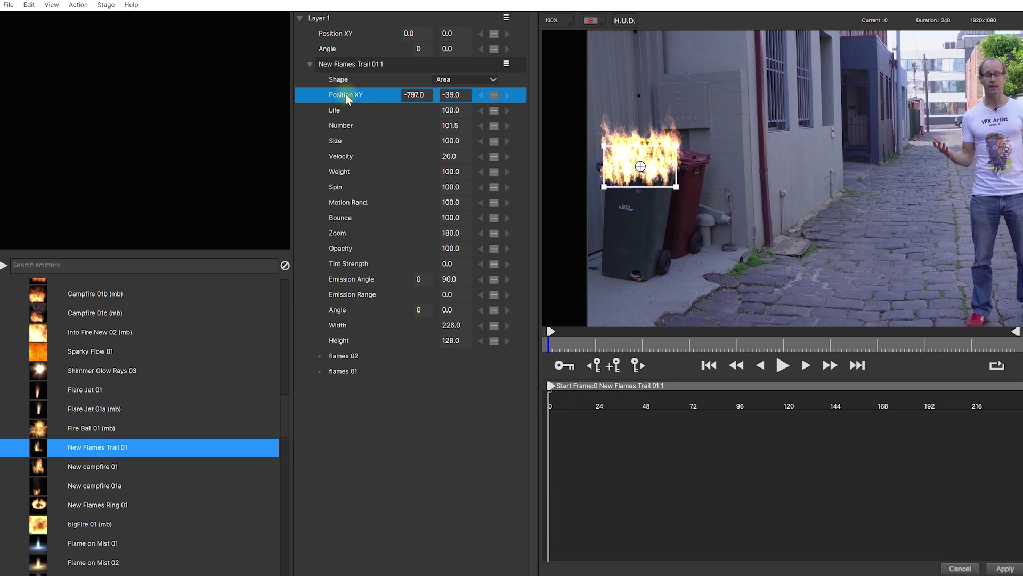
{"action": "left_click", "coordinate": [492, 96]}
{"action": "left_click", "coordinate": [514, 119]}
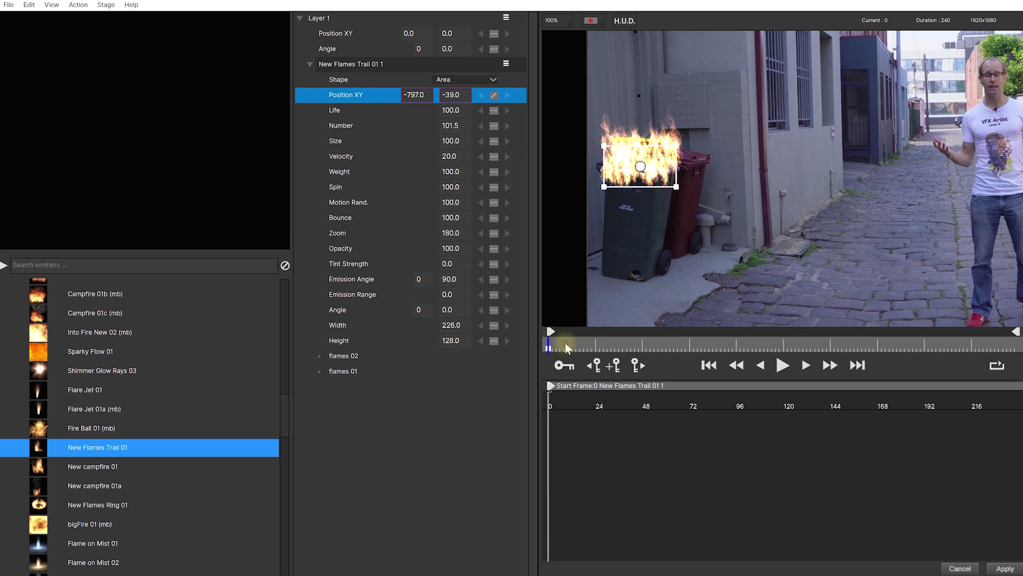
{"action": "left_click_drag", "start_coordinate": [566, 347], "coordinate": [609, 346]}
{"action": "left_click", "coordinate": [677, 143]}
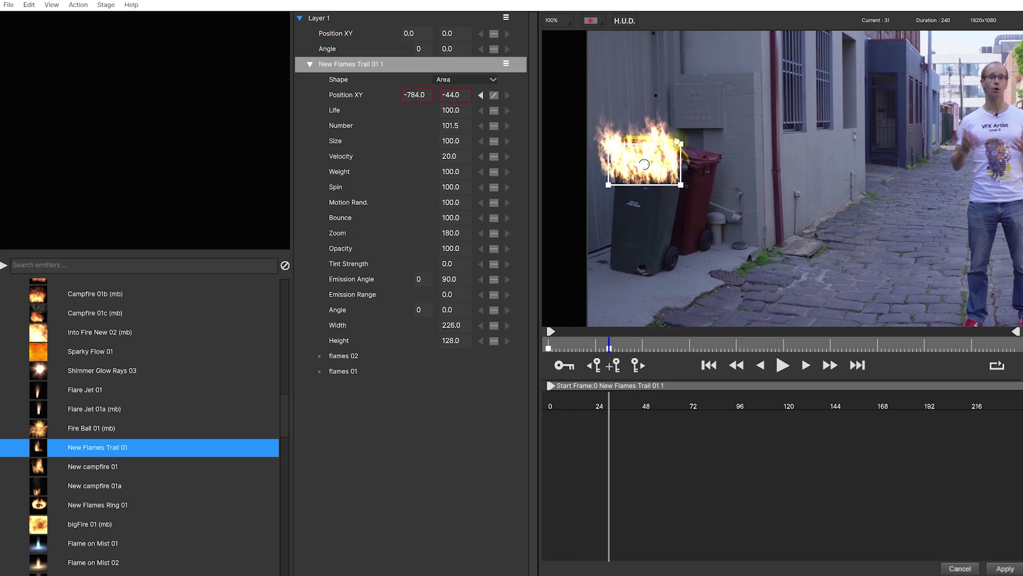
{"action": "mouse_move", "coordinate": [677, 143]}
{"action": "left_mouse_down"}
{"action": "mouse_move", "coordinate": [914, 220]}
{"action": "mouse_move", "coordinate": [676, 363]}
{"action": "mouse_move", "coordinate": [861, 160]}
{"action": "mouse_move", "coordinate": [725, 129]}
{"action": "left_mouse_up"}
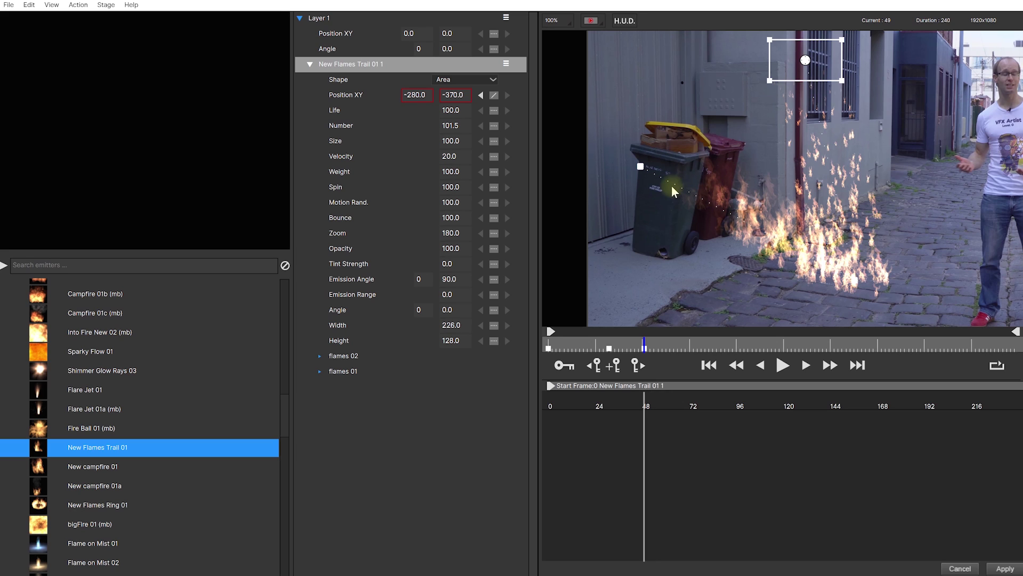
{"action": "key", "text": "ctrl+z"}
{"action": "key", "text": "ctrl+z"}
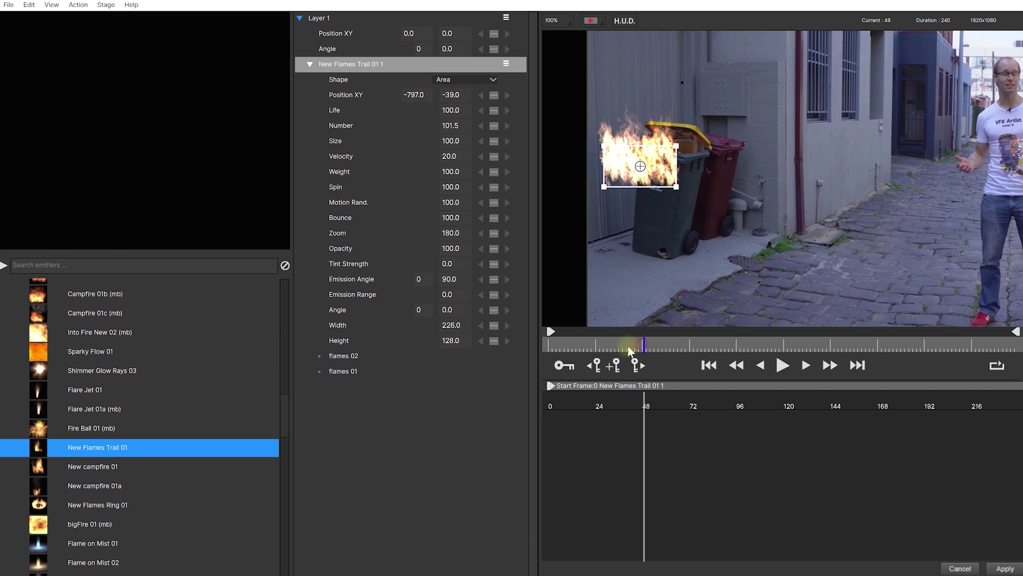
{"action": "left_click_drag", "start_coordinate": [627, 346], "coordinate": [549, 345]}
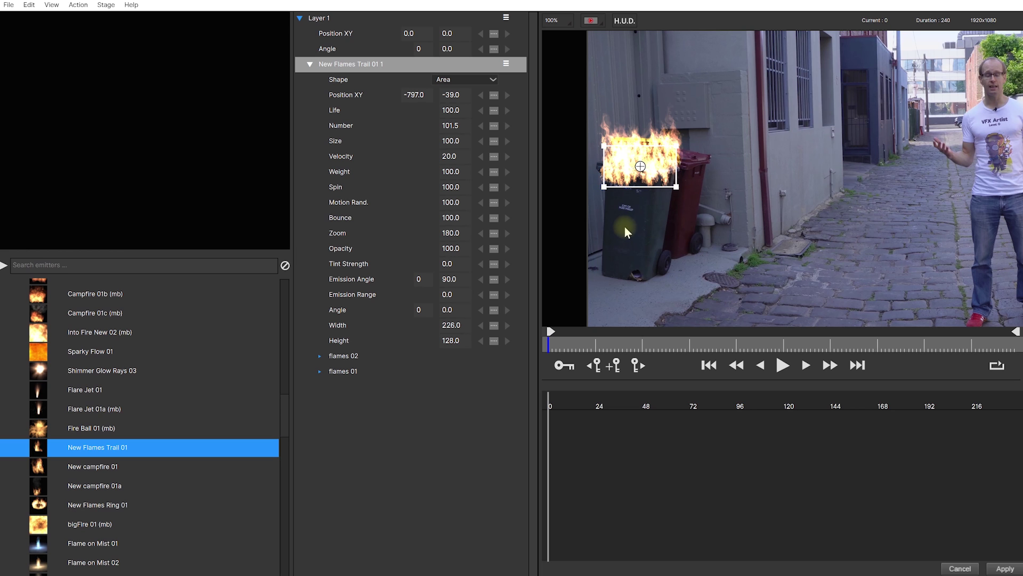
{"action": "left_click", "coordinate": [1002, 569]}
Step: At the clip start, set the BCC Particle Illusion effect's Transforms to World
{"action": "left_click", "coordinate": [402, 418]}
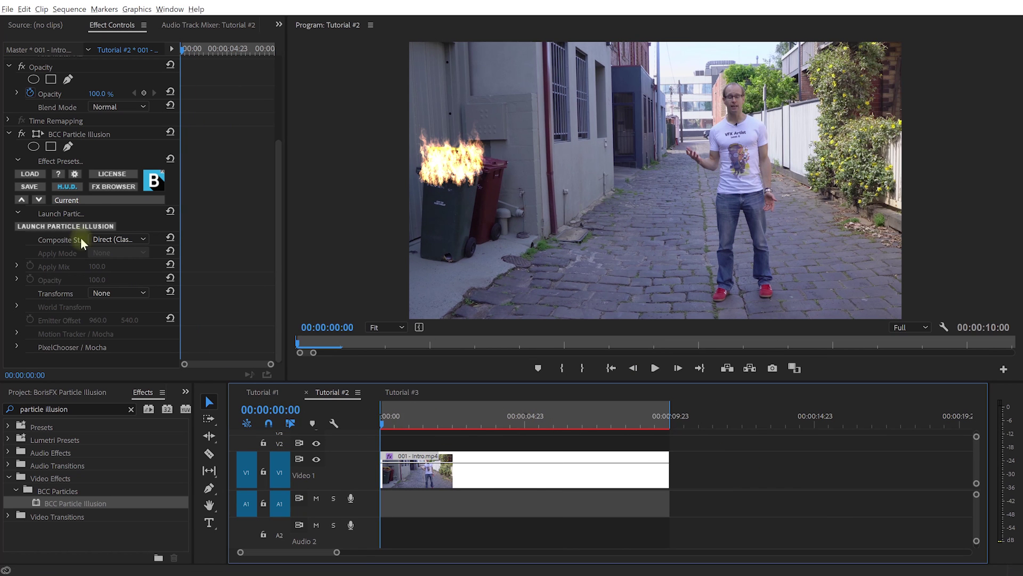
{"action": "left_click", "coordinate": [94, 135]}
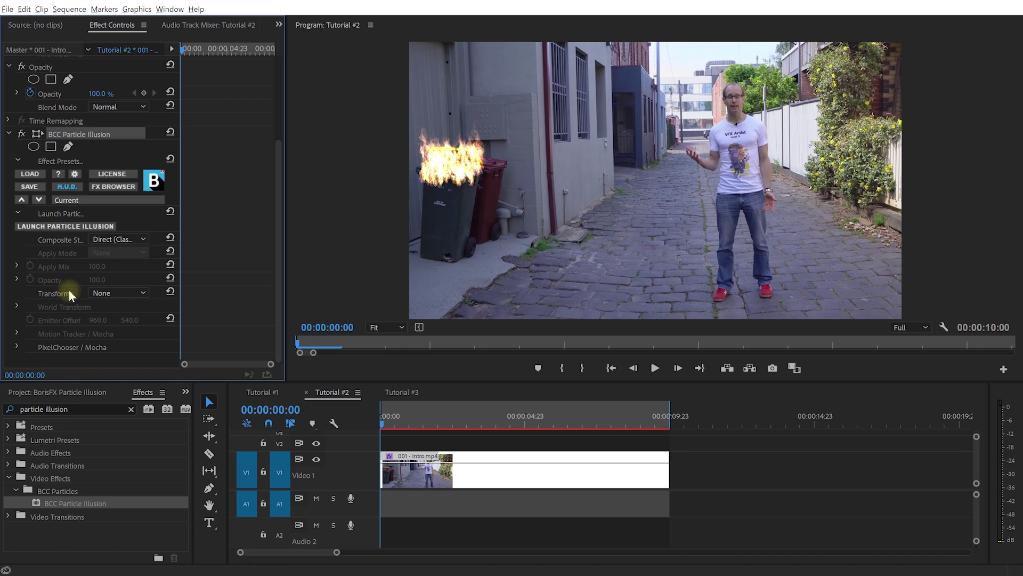
{"action": "left_click", "coordinate": [123, 291]}
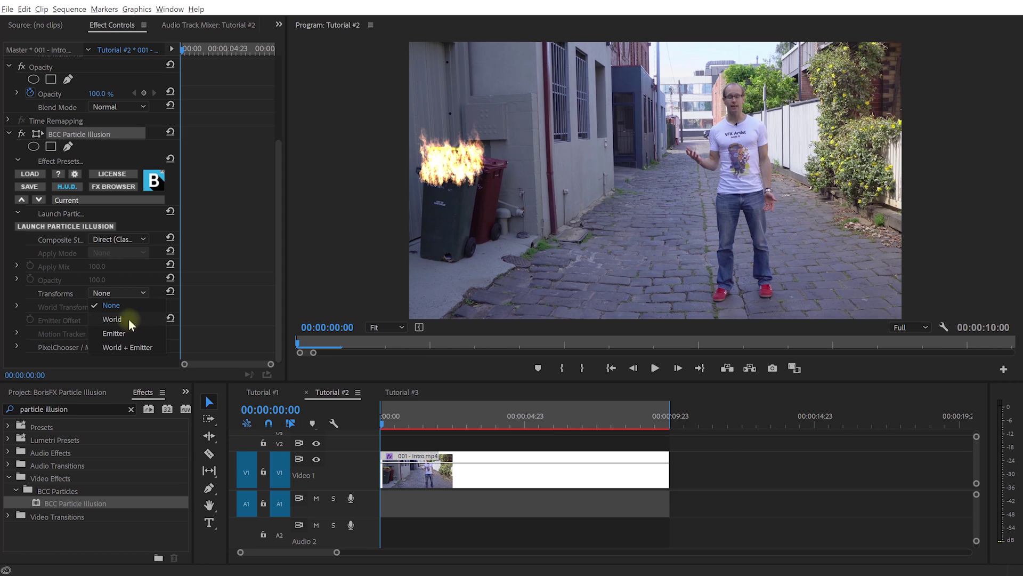
{"action": "left_click", "coordinate": [129, 322]}
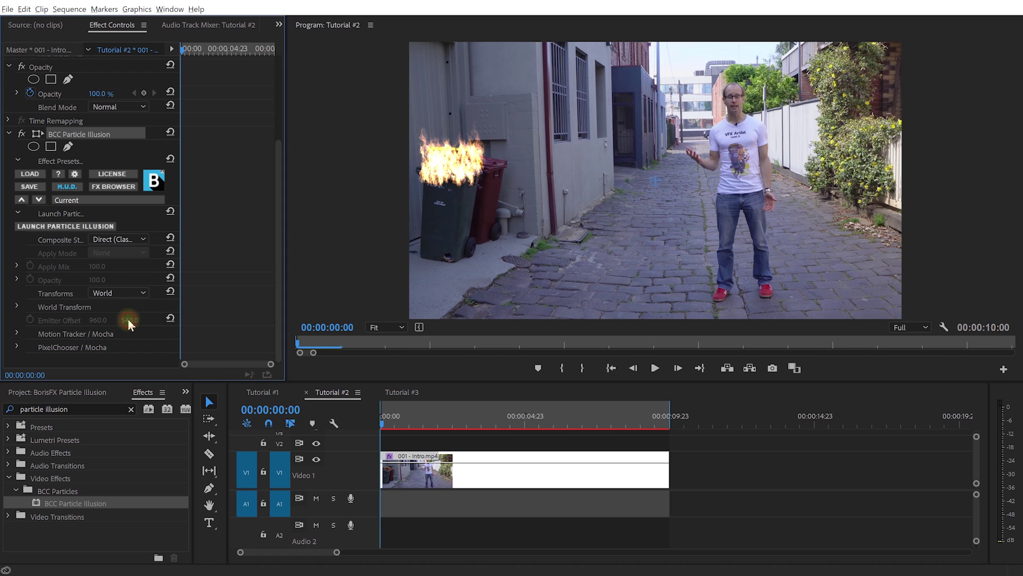
Step: Expand the Motion Tracker / Mocha settings and launch Mocha
{"action": "left_click", "coordinate": [17, 334]}
{"action": "scroll", "coordinate": [16, 335], "scroll_direction": "down", "scroll_amount": 4}
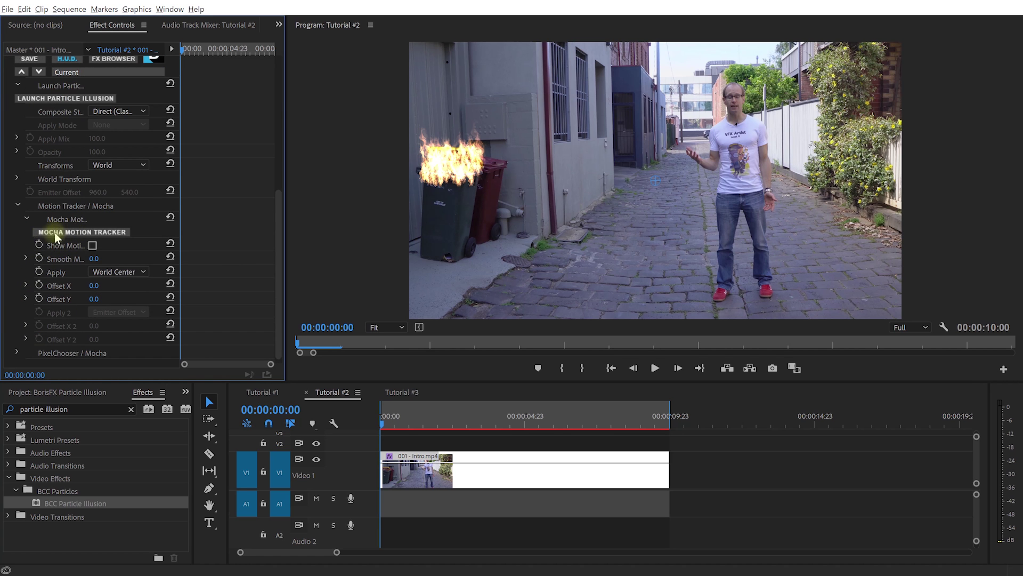
{"action": "left_click", "coordinate": [56, 233]}
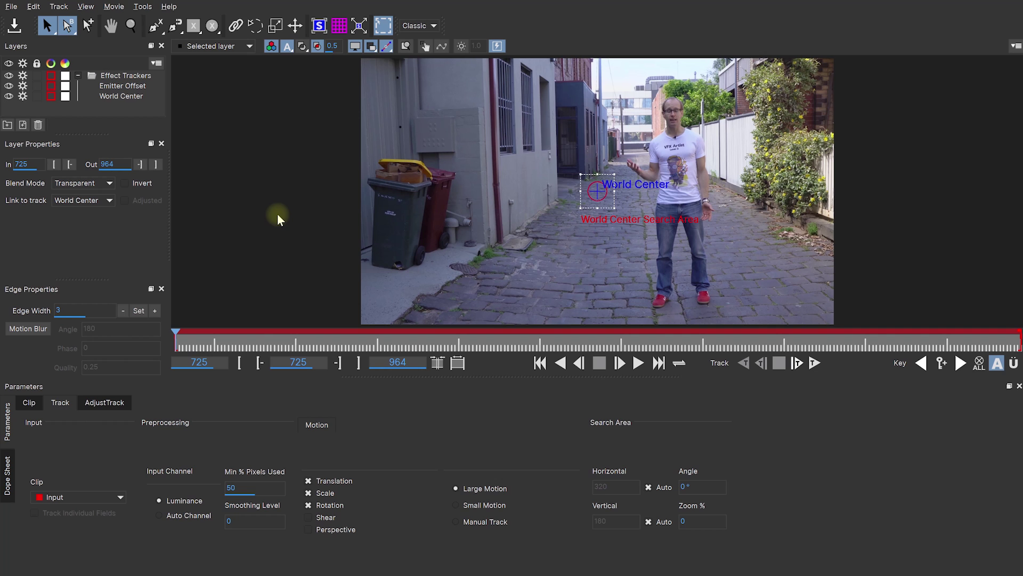
Step: Zoom in and move the World Center marker onto the bin's red circle
{"action": "left_click", "coordinate": [118, 86]}
{"action": "left_click", "coordinate": [107, 98]}
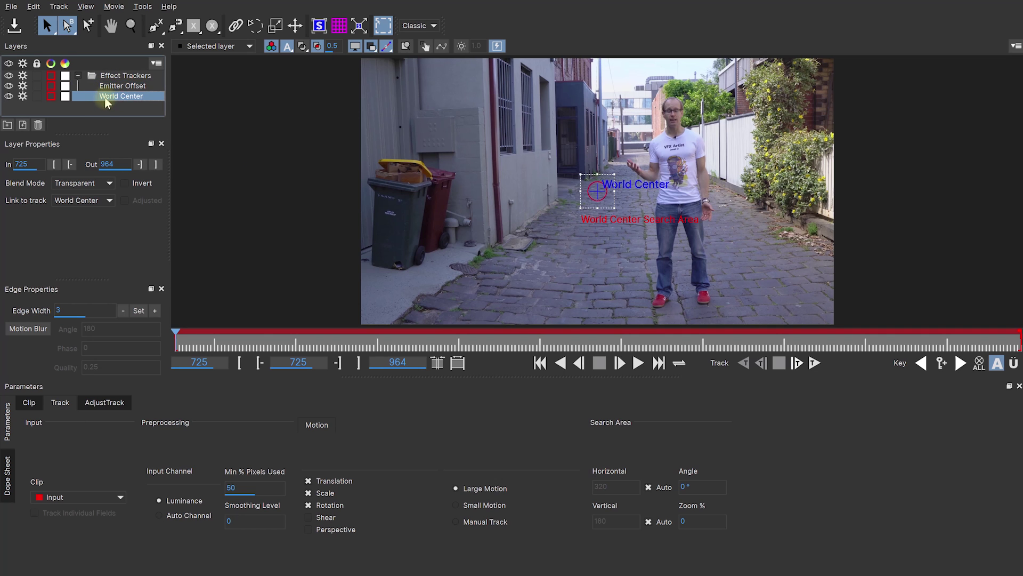
{"action": "left_click", "coordinate": [10, 89]}
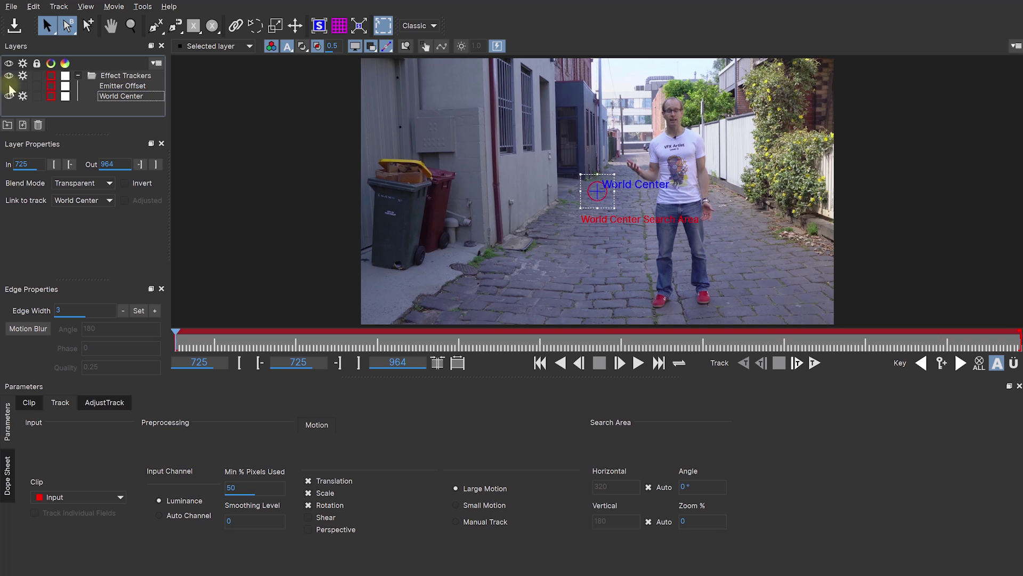
{"action": "key", "text": "z"}
{"action": "mouse_move", "coordinate": [524, 217]}
{"action": "left_mouse_down"}
{"action": "mouse_move", "coordinate": [533, 190]}
{"action": "mouse_move", "coordinate": [661, 181]}
{"action": "mouse_move", "coordinate": [549, 215]}
{"action": "mouse_move", "coordinate": [358, 251]}
{"action": "mouse_move", "coordinate": [329, 246]}
{"action": "mouse_move", "coordinate": [301, 316]}
{"action": "left_mouse_up"}
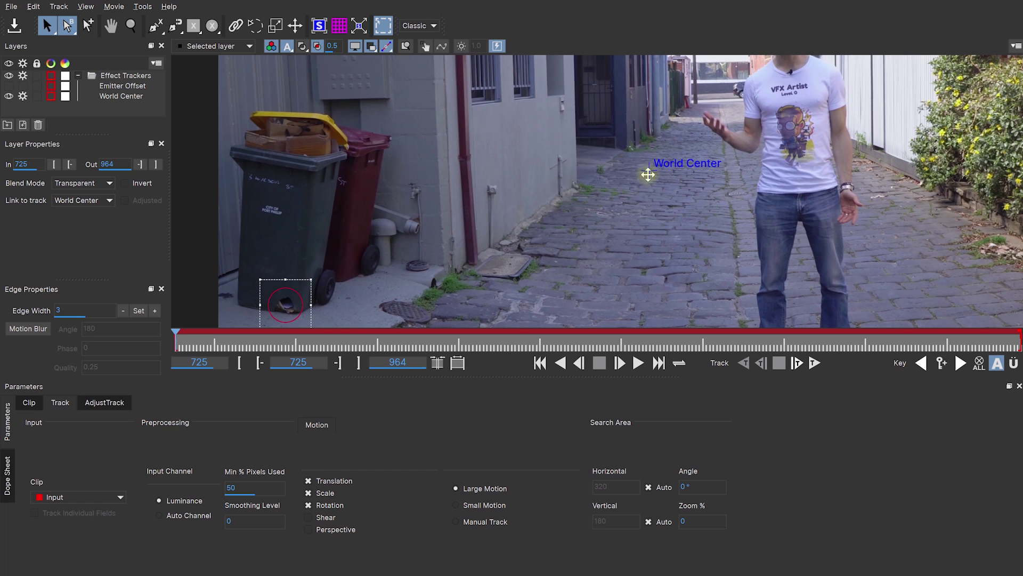
{"action": "mouse_move", "coordinate": [617, 176]}
{"action": "left_mouse_down"}
{"action": "mouse_move", "coordinate": [306, 290]}
{"action": "mouse_move", "coordinate": [287, 307]}
{"action": "left_mouse_up"}
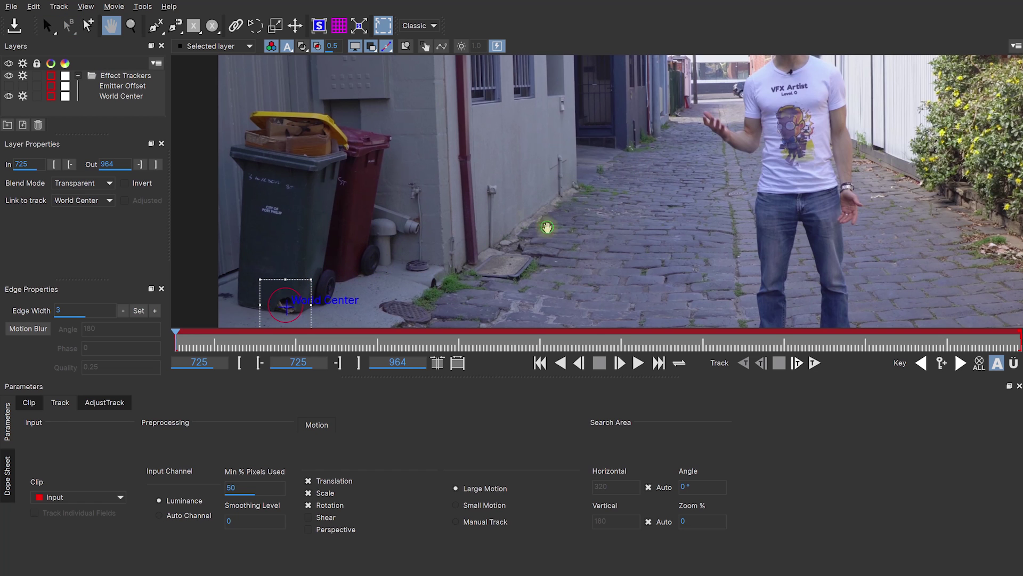
{"action": "left_click_drag", "start_coordinate": [549, 224], "coordinate": [613, 175]}
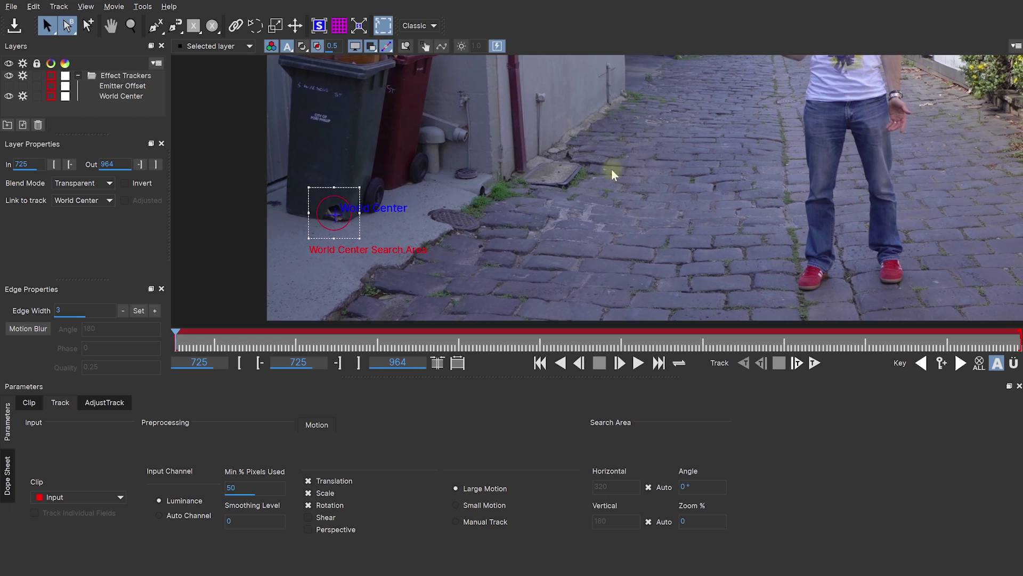
Step: Track World Center forward through the clip, check earlier frames, and save the project
{"action": "left_click", "coordinate": [815, 365]}
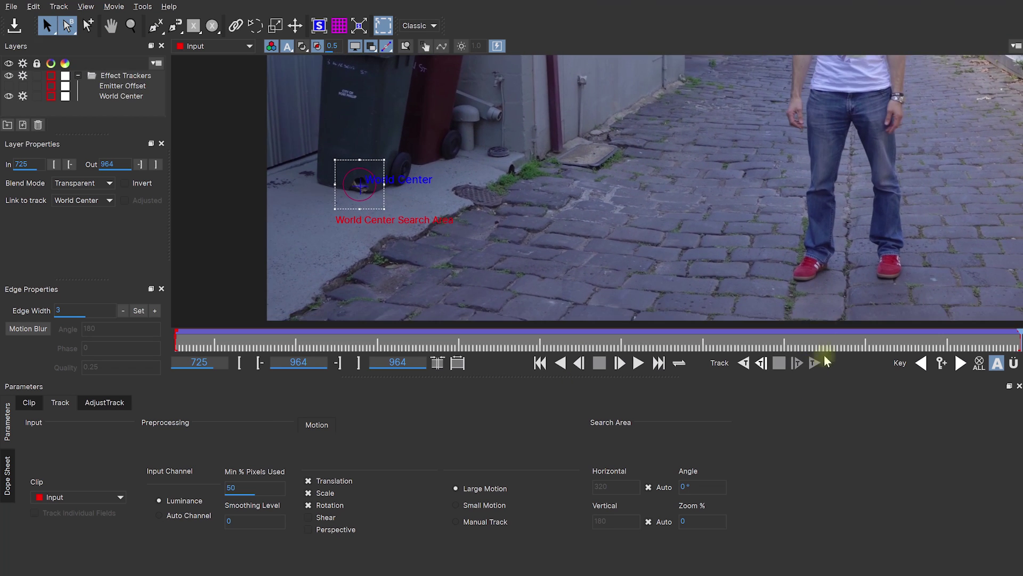
{"action": "key", "text": "f"}
{"action": "left_click_drag", "start_coordinate": [1009, 347], "coordinate": [828, 335]}
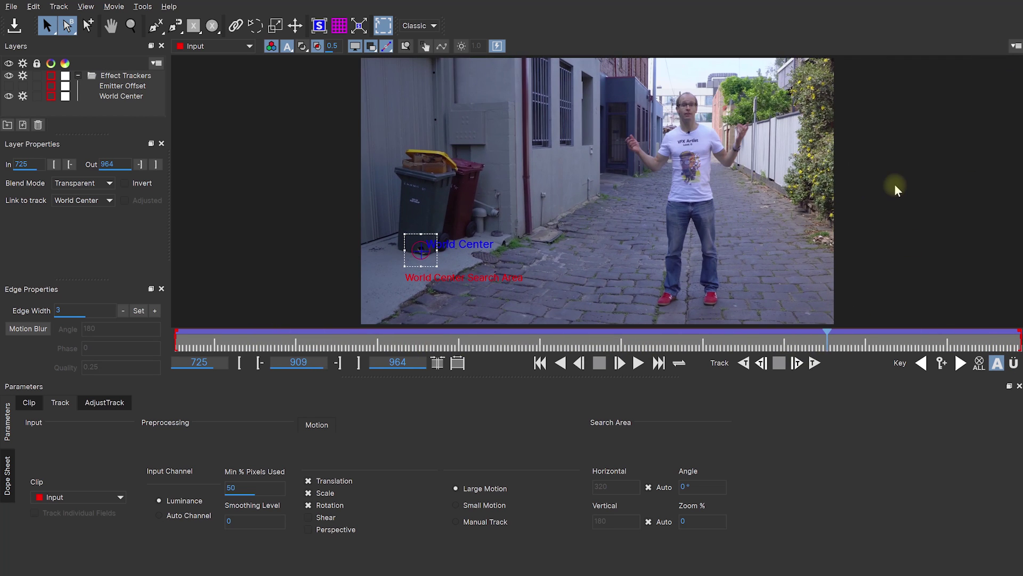
{"action": "key", "text": "ctrl+s"}
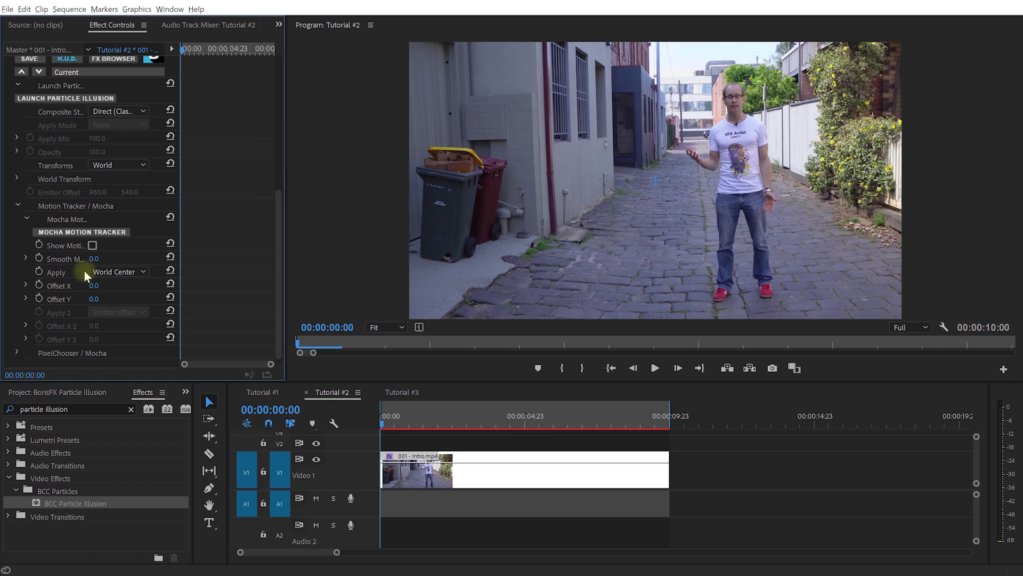
Step: Offset the tracked fire to X 42, Y -28 on the green bin and preview playback
{"action": "mouse_move", "coordinate": [93, 286]}
{"action": "left_mouse_down"}
{"action": "mouse_move", "coordinate": [115, 286]}
{"action": "mouse_move", "coordinate": [78, 299]}
{"action": "mouse_move", "coordinate": [96, 285]}
{"action": "mouse_move", "coordinate": [99, 298]}
{"action": "left_mouse_up"}
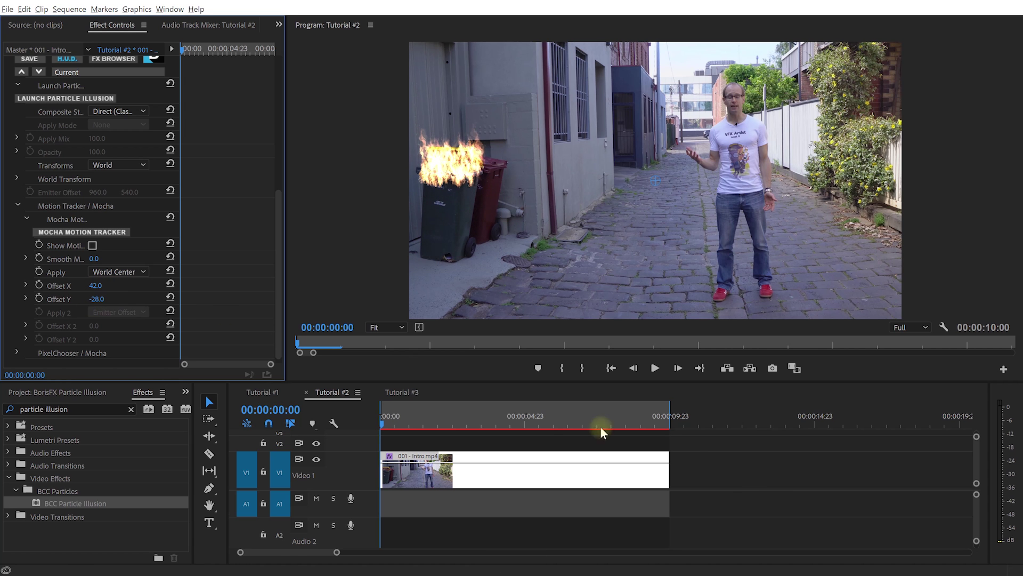
{"action": "left_click", "coordinate": [750, 465]}
{"action": "key", "text": "space"}
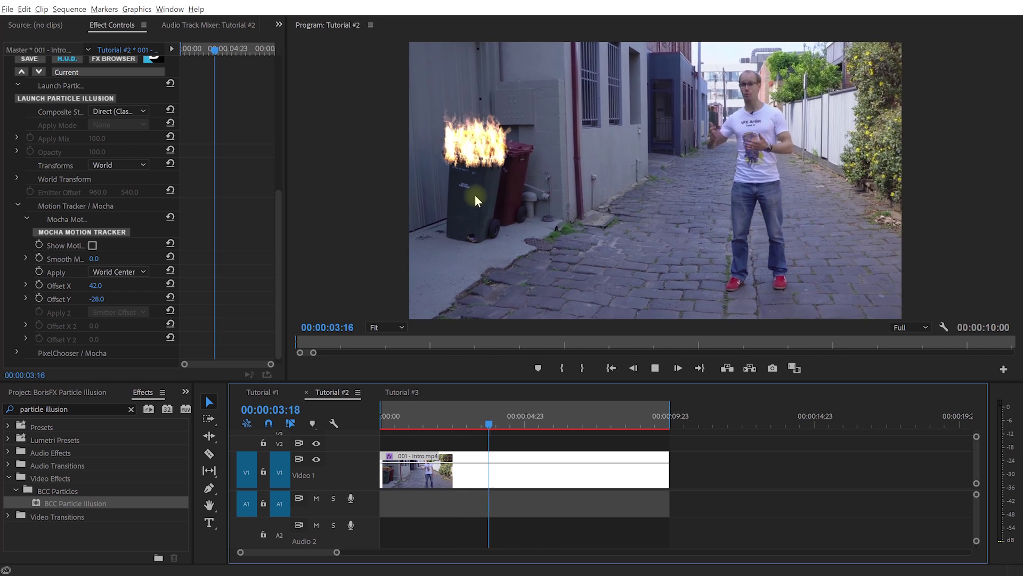
{"action": "key", "text": "space"}
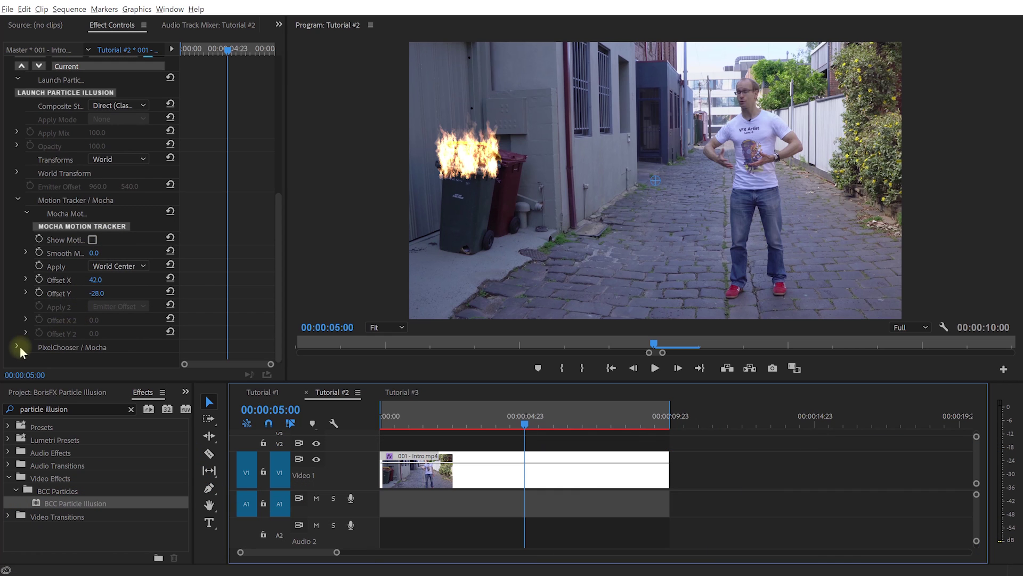
{"action": "left_click", "coordinate": [17, 352]}
Step: Turn PixelChooser on and draw a closed X-spline mask around the green bin
{"action": "scroll", "coordinate": [98, 251], "scroll_direction": "down", "scroll_amount": 5}
{"action": "left_click", "coordinate": [106, 240]}
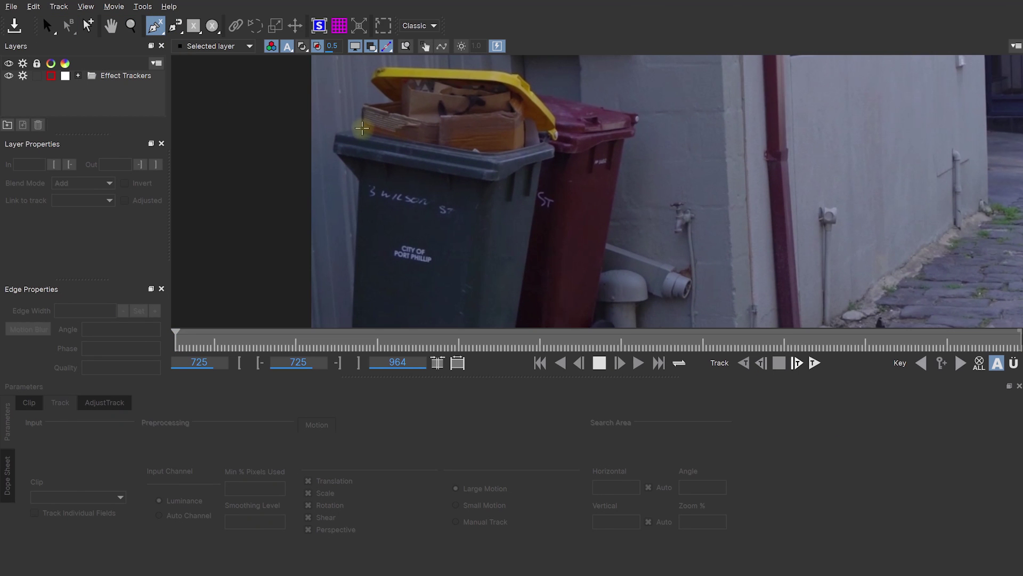
{"action": "left_click", "coordinate": [364, 130]}
{"action": "left_click", "coordinate": [411, 141]}
{"action": "left_click", "coordinate": [455, 150]}
{"action": "left_click", "coordinate": [483, 152]}
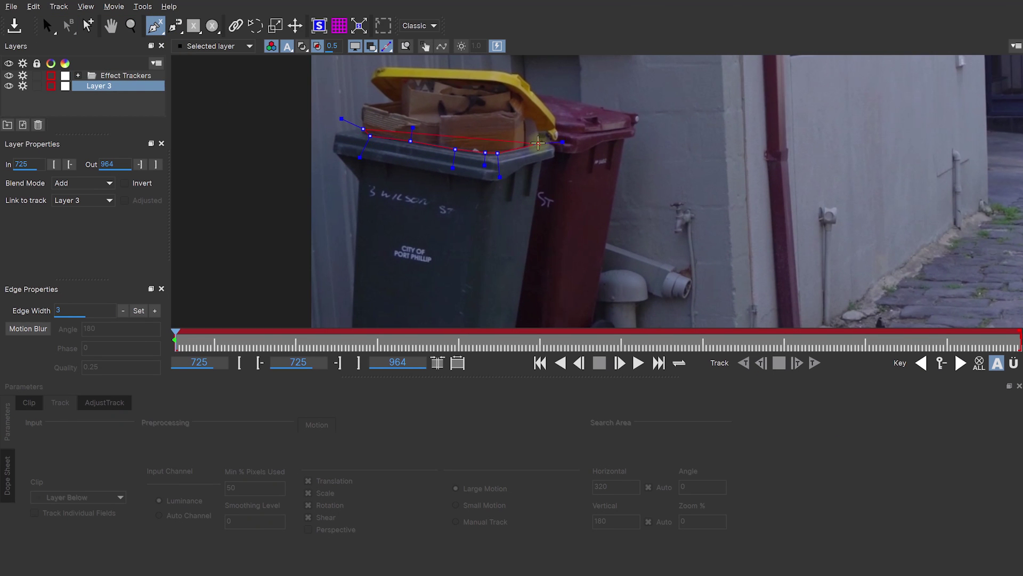
{"action": "left_click", "coordinate": [525, 262]}
{"action": "left_click", "coordinate": [356, 279]}
{"action": "left_click", "coordinate": [360, 188]}
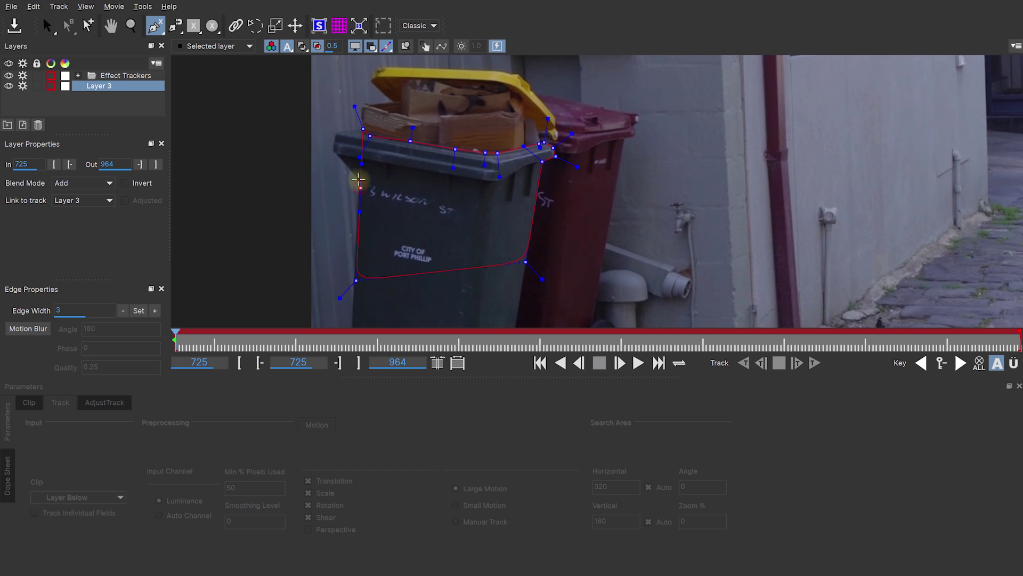
{"action": "left_click", "coordinate": [347, 166]}
{"action": "left_click", "coordinate": [332, 148]}
{"action": "left_click", "coordinate": [348, 129]}
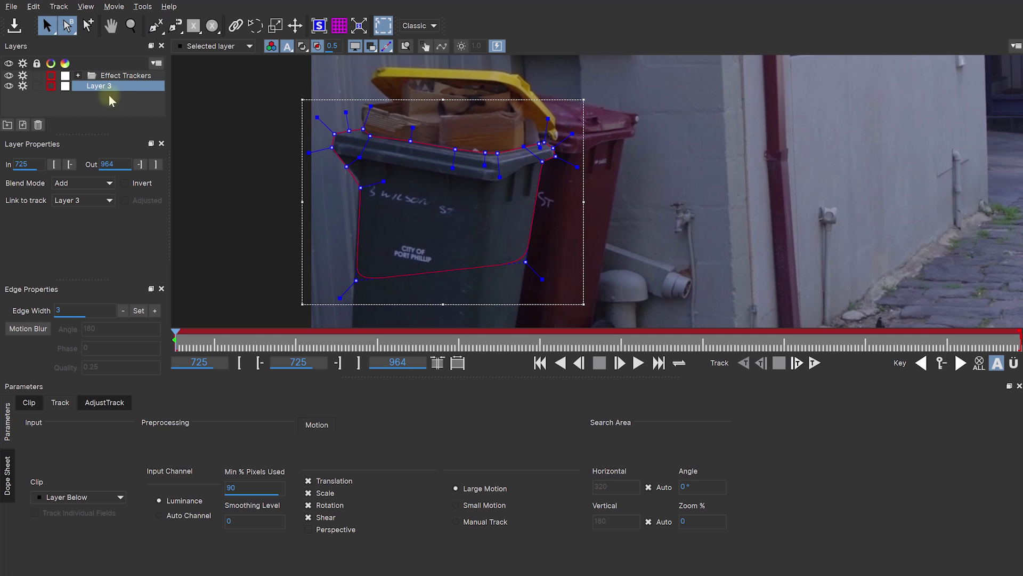
Step: Disable Effect Trackers, track the bin mask forward, widen its right side, verify, and save
{"action": "left_click", "coordinate": [22, 76]}
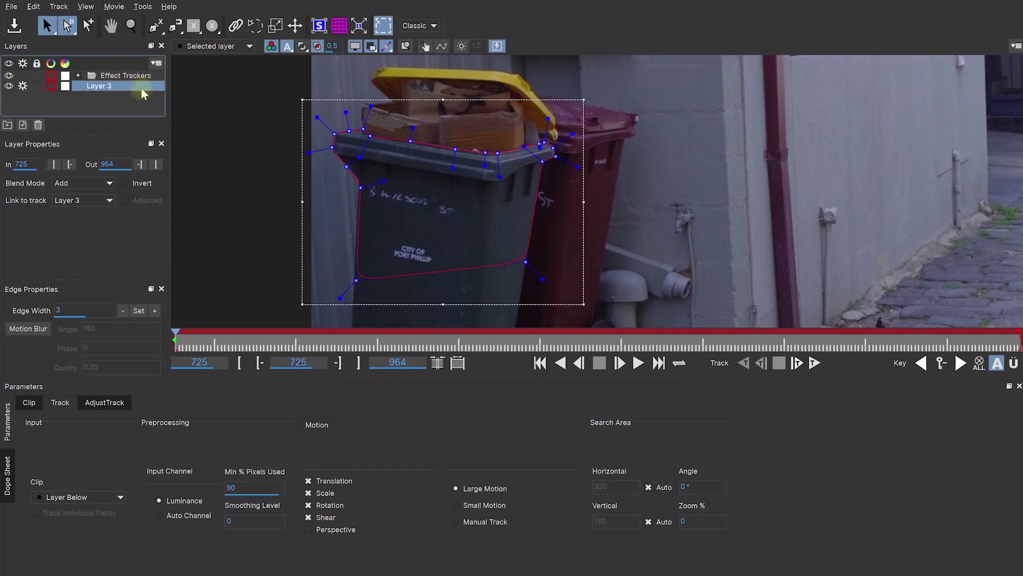
{"action": "left_click", "coordinate": [814, 364]}
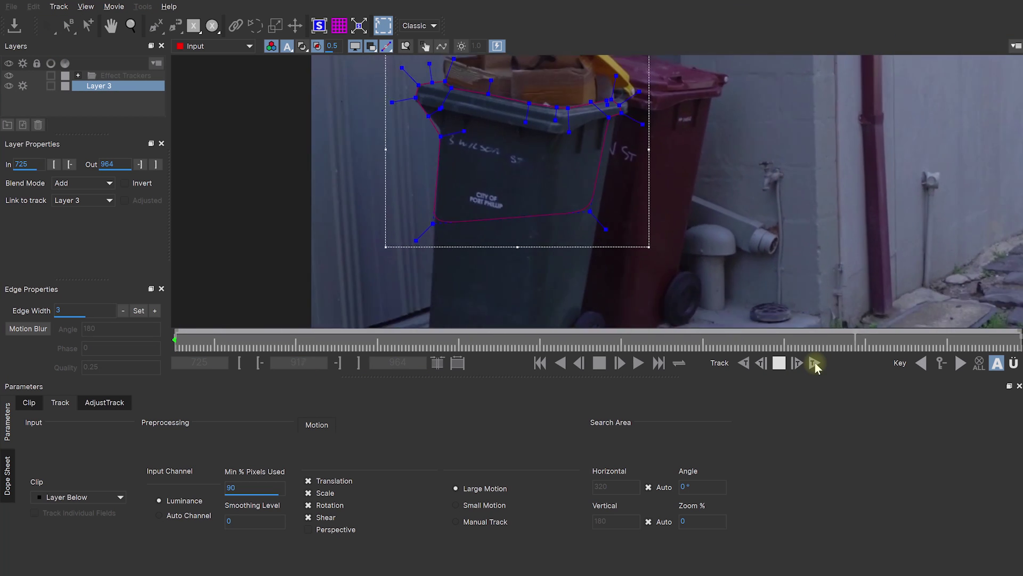
{"action": "key", "text": "z"}
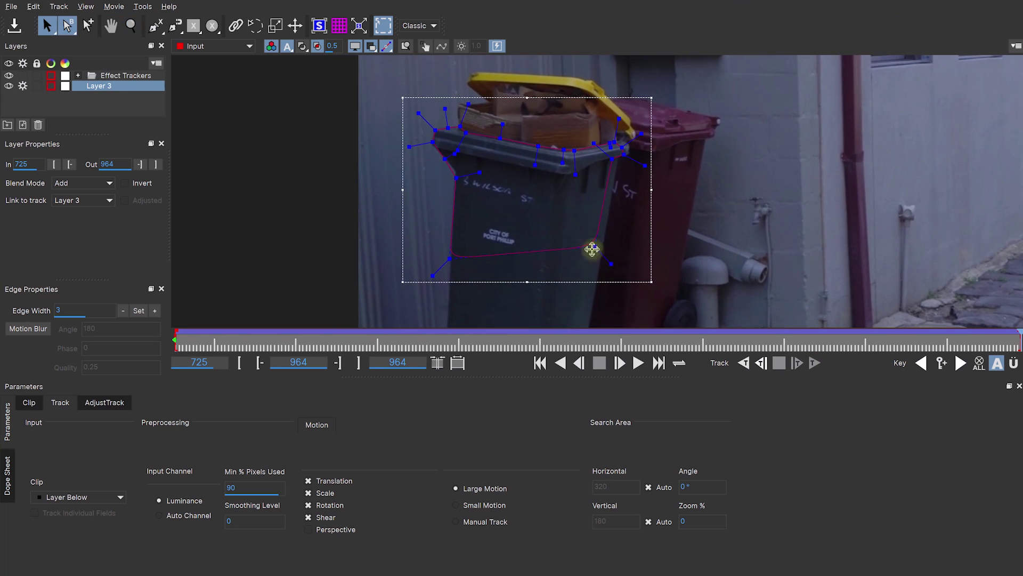
{"action": "left_click_drag", "start_coordinate": [592, 249], "coordinate": [602, 256]}
{"action": "left_click_drag", "start_coordinate": [612, 158], "coordinate": [619, 161]}
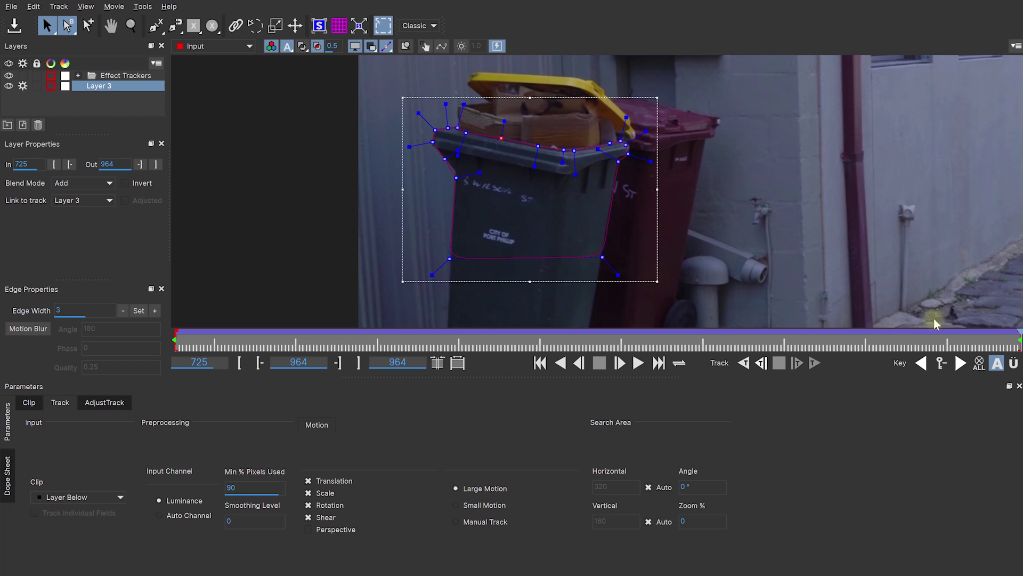
{"action": "left_click_drag", "start_coordinate": [995, 348], "coordinate": [606, 345]}
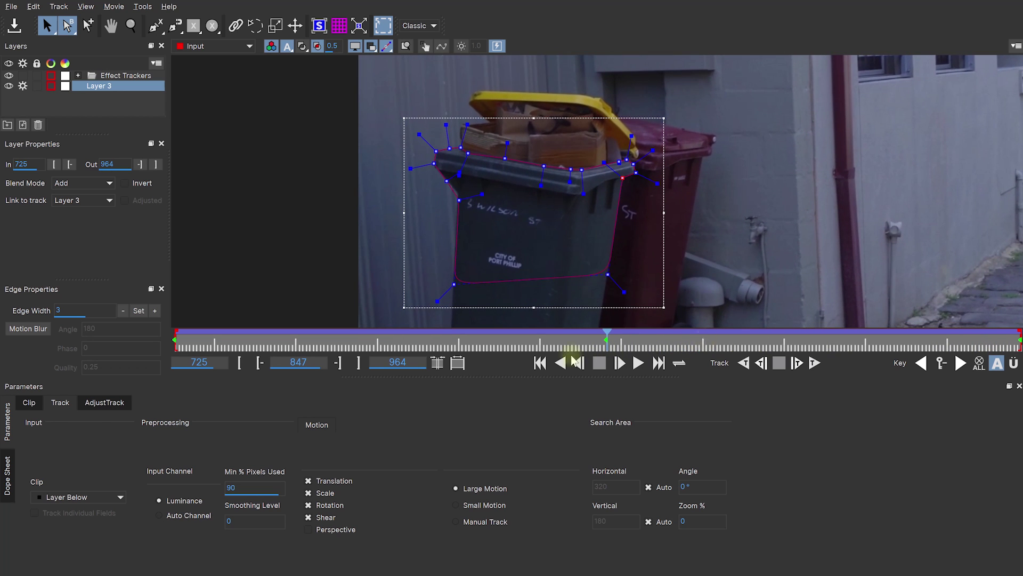
{"action": "left_click_drag", "start_coordinate": [589, 344], "coordinate": [224, 335]}
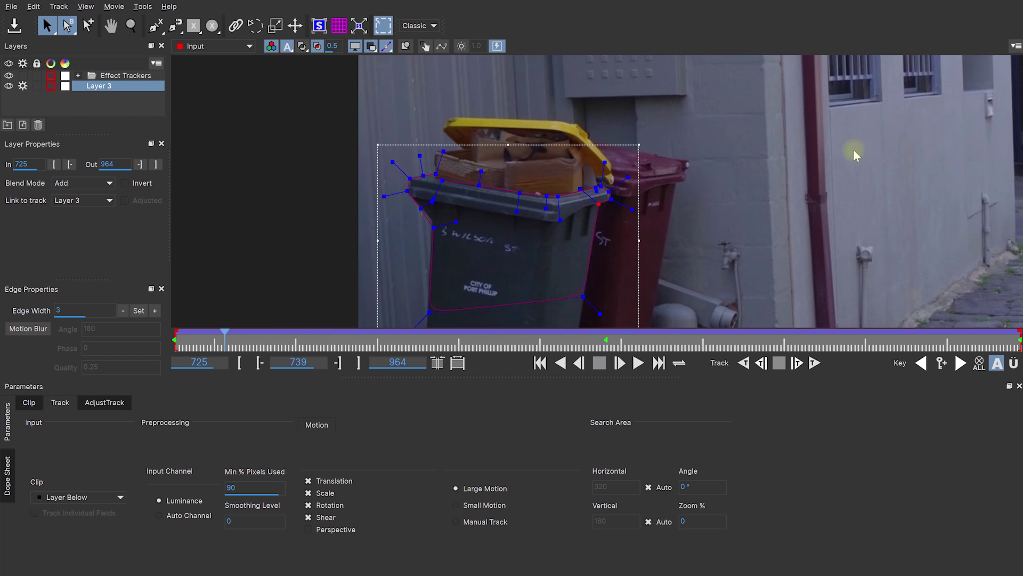
{"action": "key", "text": "ctrl+s"}
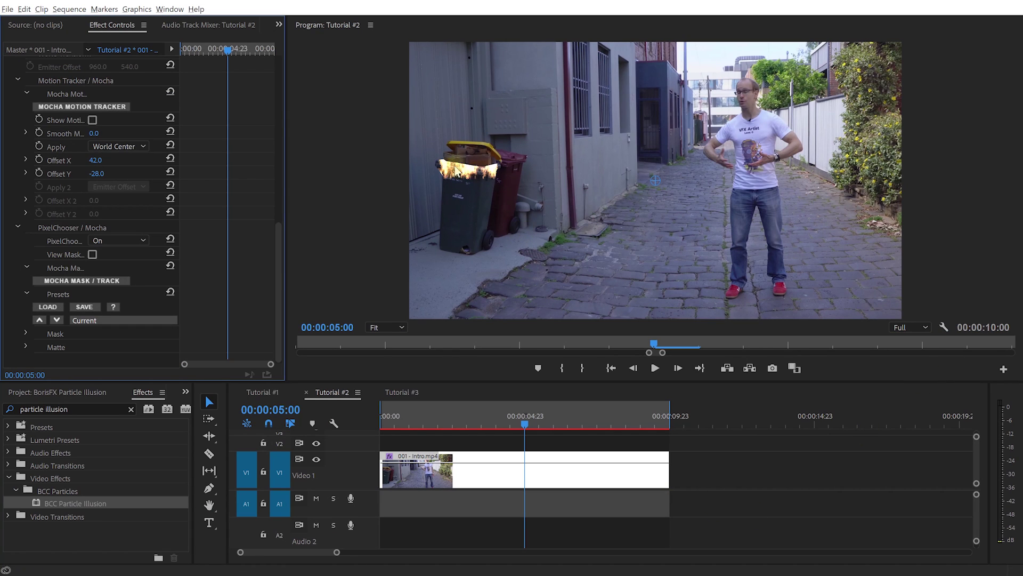
Step: Invert the bin mask, set Feather to 3, and play the rendered preview
{"action": "left_click", "coordinate": [25, 332]}
{"action": "scroll", "coordinate": [21, 328], "scroll_direction": "down", "scroll_amount": 3}
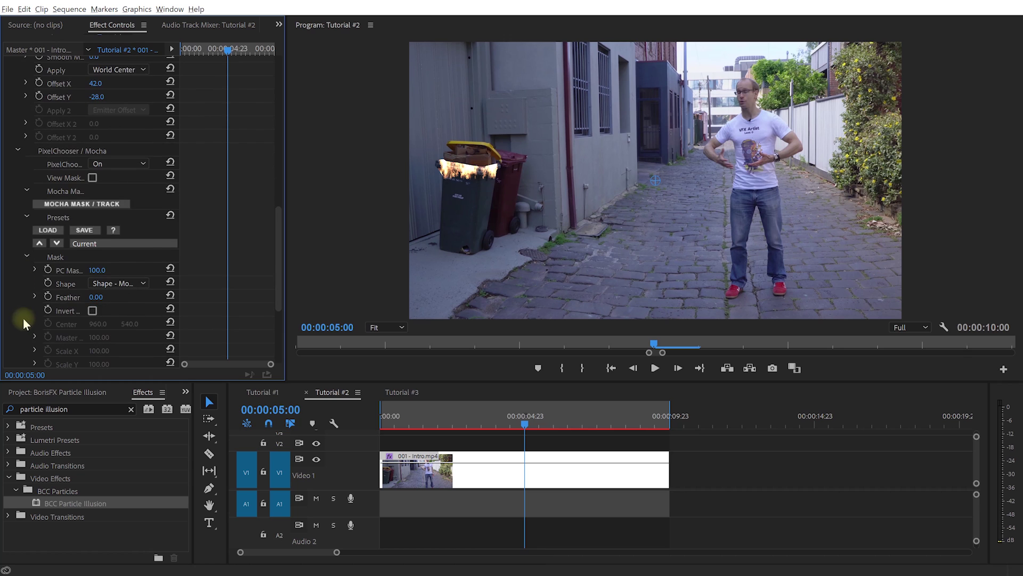
{"action": "left_click", "coordinate": [92, 310], "text": "ctrl"}
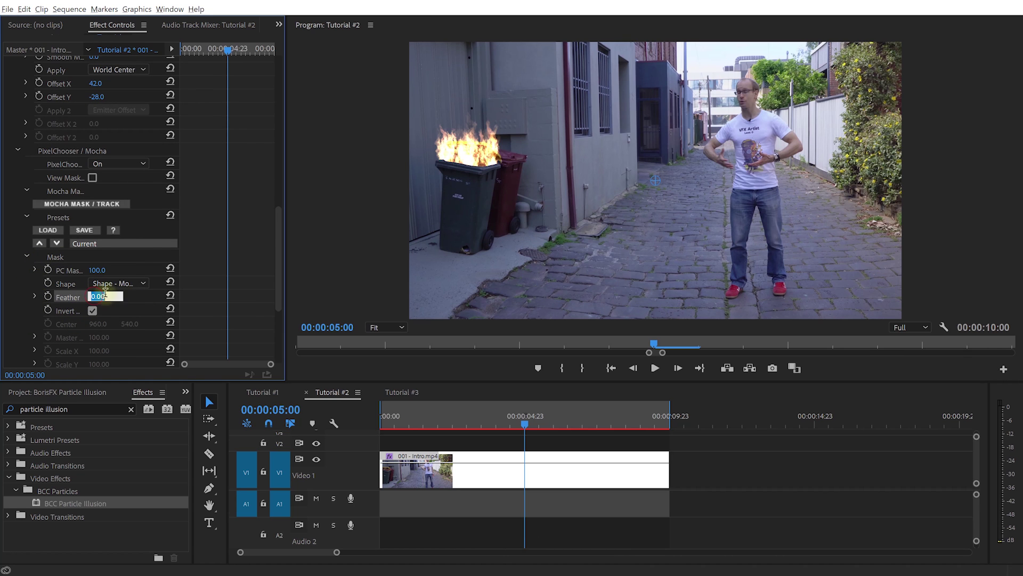
{"action": "type", "text": "3"}
{"action": "key", "text": "Return"}
{"action": "key", "text": "Return"}
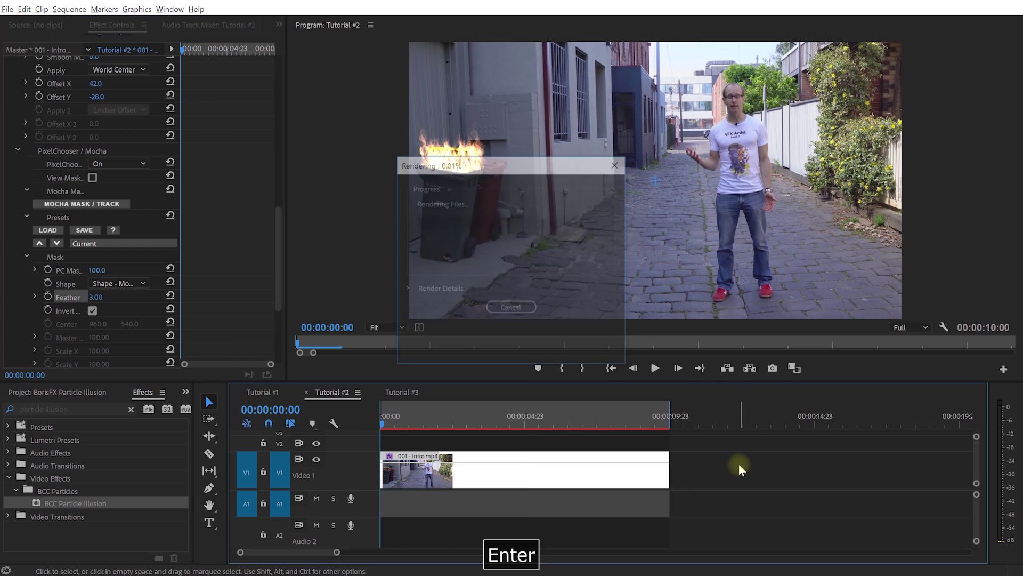
{"action": "key", "text": "space"}
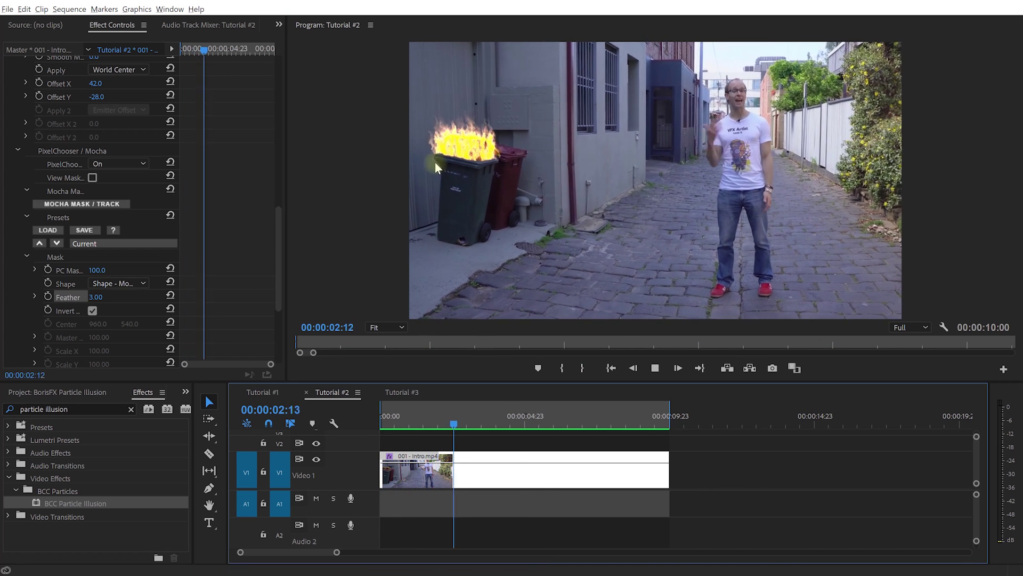
{"action": "key", "text": "space"}
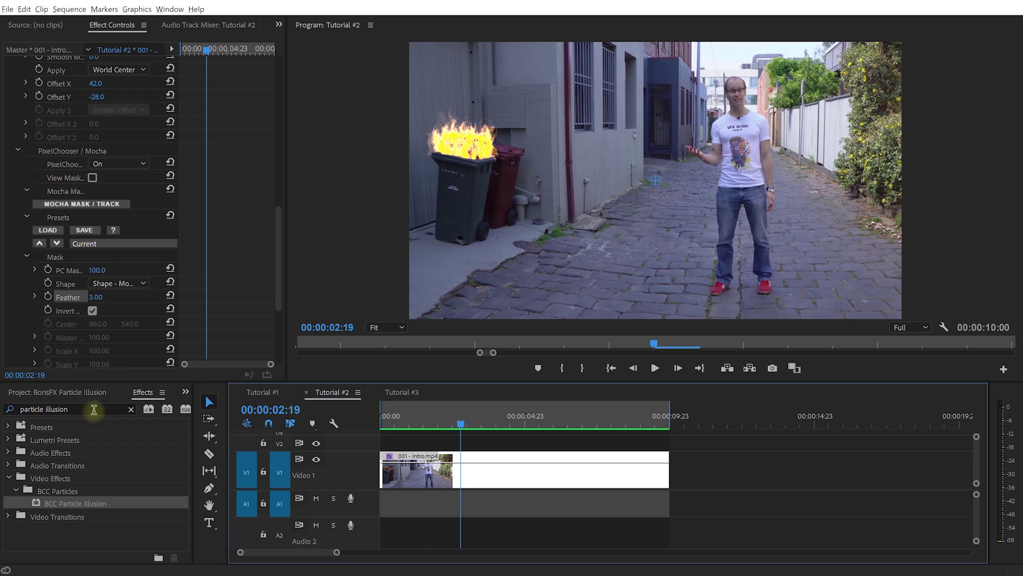
{"action": "left_click", "coordinate": [93, 409]}
Step: Find BCC Broadcast Safe with 'broa' and drop it onto the alley clip
{"action": "type", "text": "broadcast"}
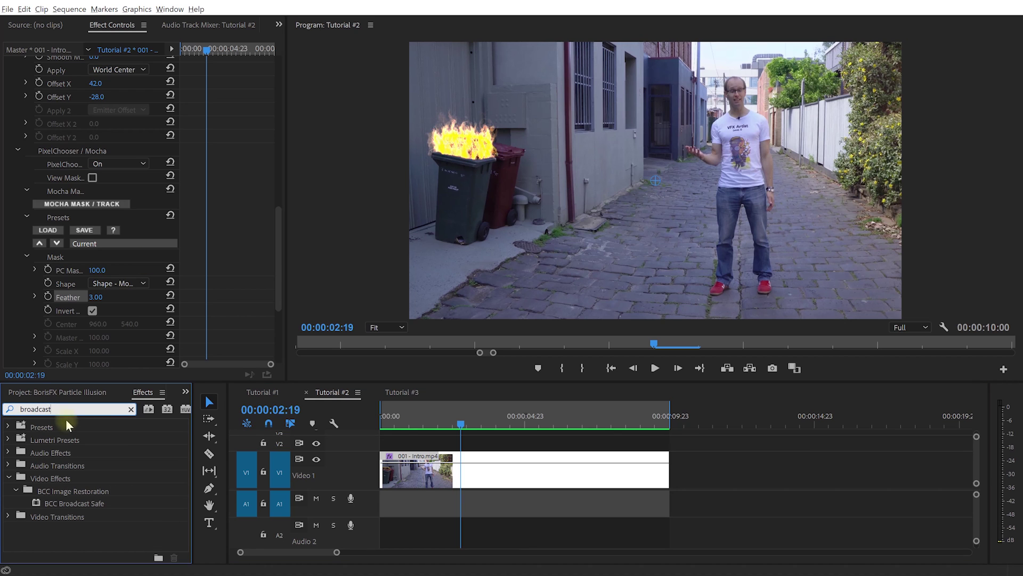
{"action": "left_click", "coordinate": [62, 504]}
{"action": "left_click_drag", "start_coordinate": [76, 510], "coordinate": [465, 469]}
Step: Render the sequence from the start and play it back
{"action": "left_click", "coordinate": [759, 453]}
{"action": "key", "text": "Home"}
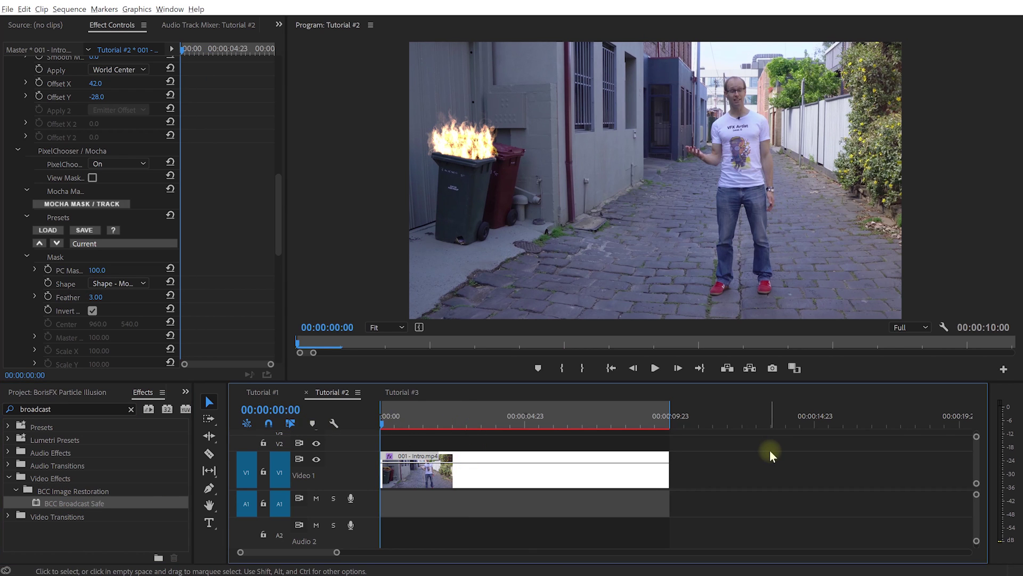
{"action": "key", "text": "Return"}
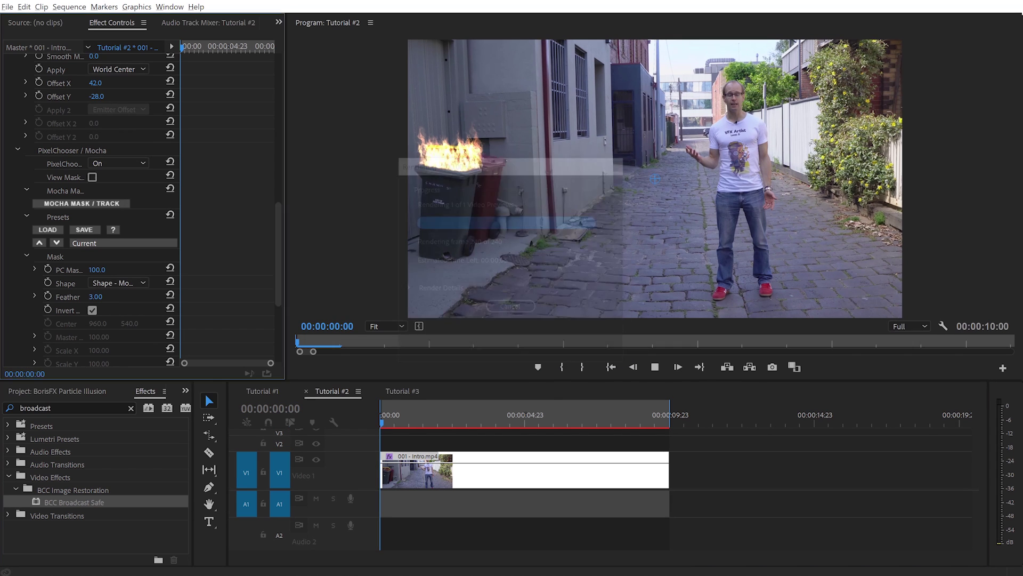
{"action": "key", "text": "space"}
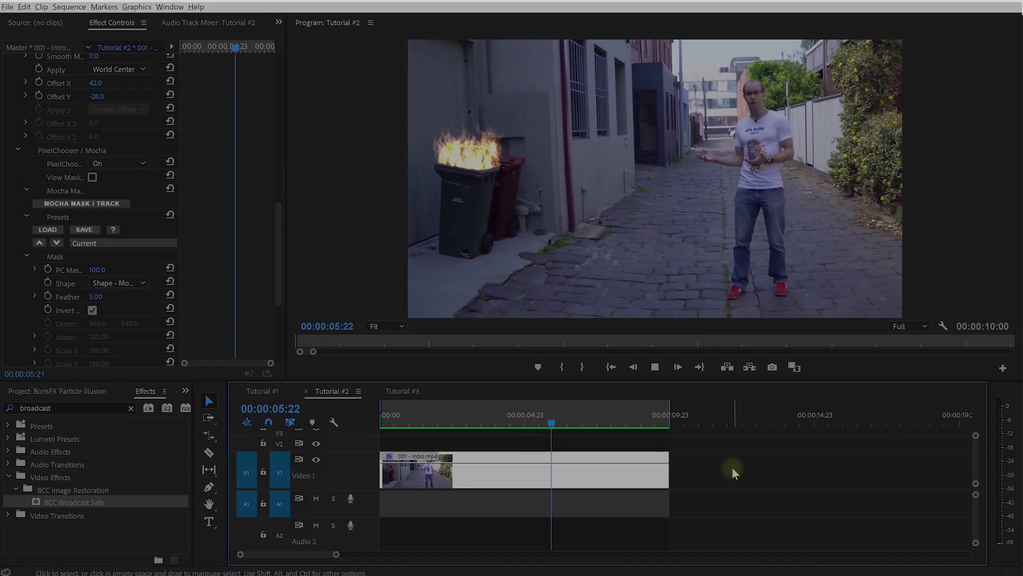
{"action": "key", "text": "space"}
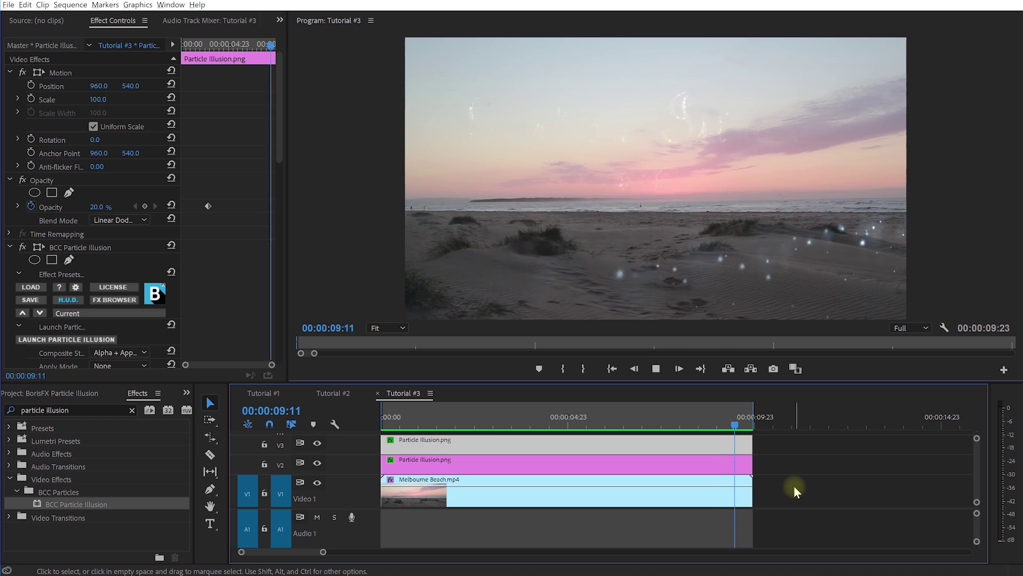
Step: Replay the Tutorial #3 beach sequence to watch sparkles assemble the Particle Illusion title
{"action": "key", "text": "space"}
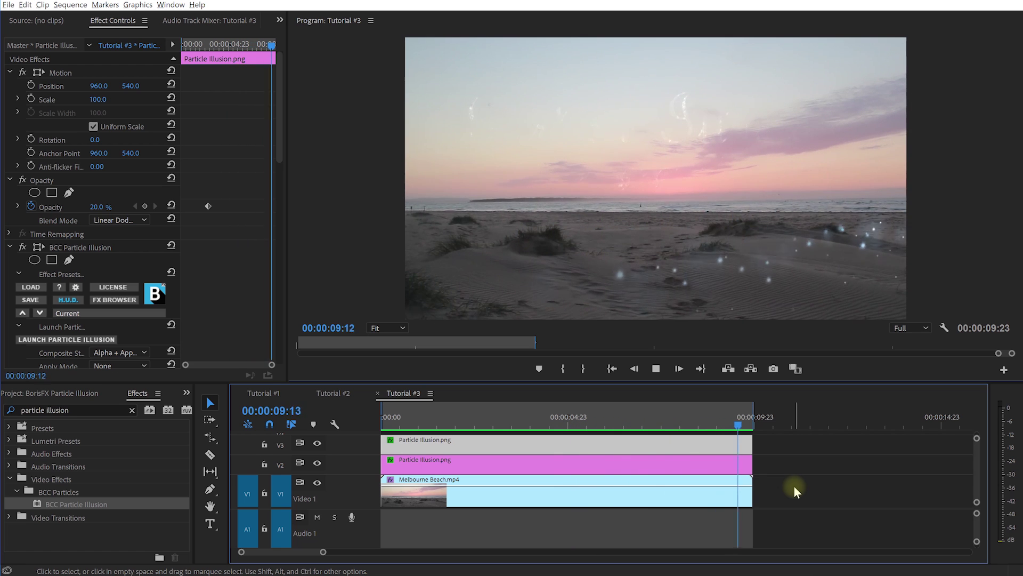
{"action": "key", "text": "space"}
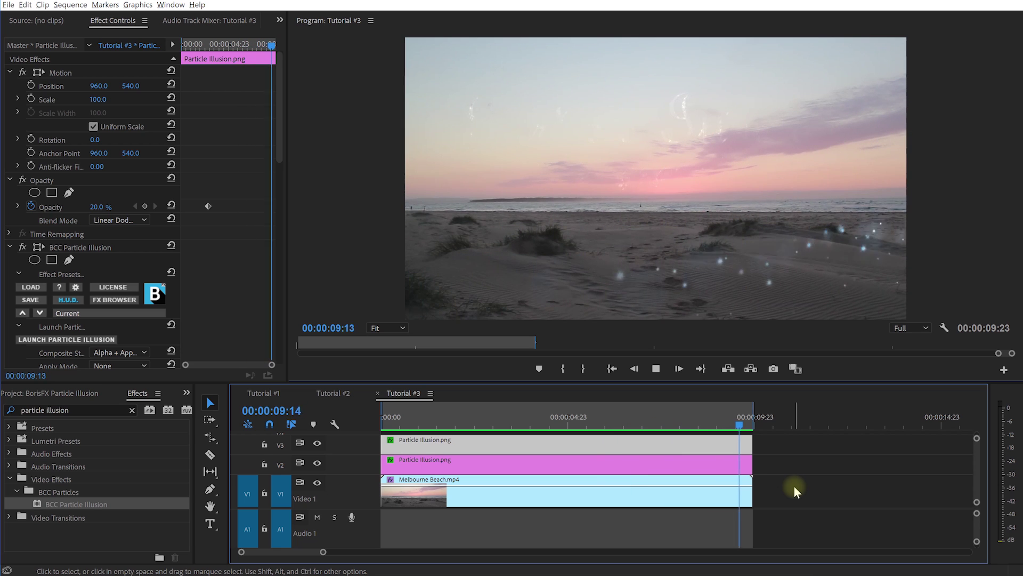
{"action": "key", "text": "space"}
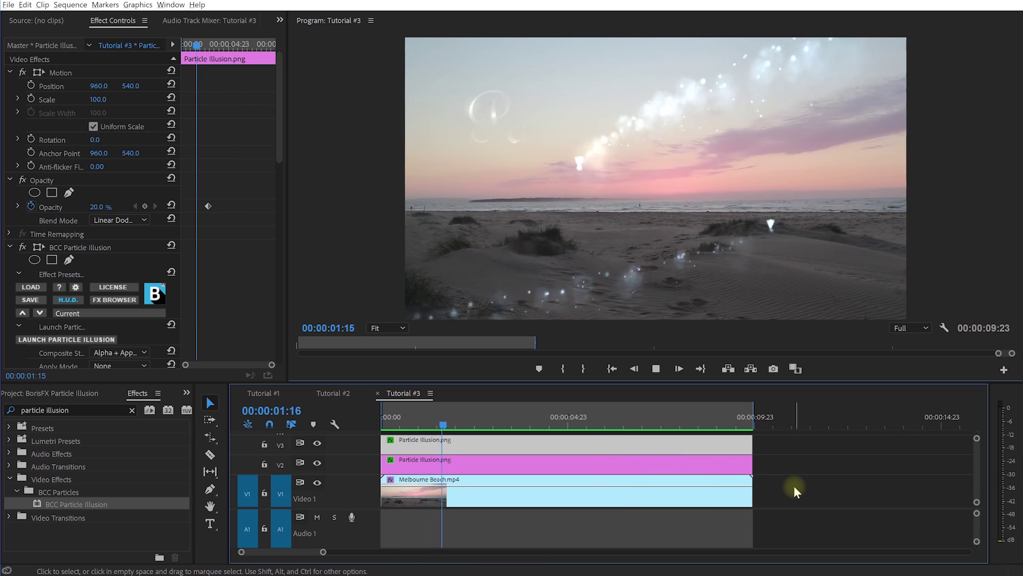